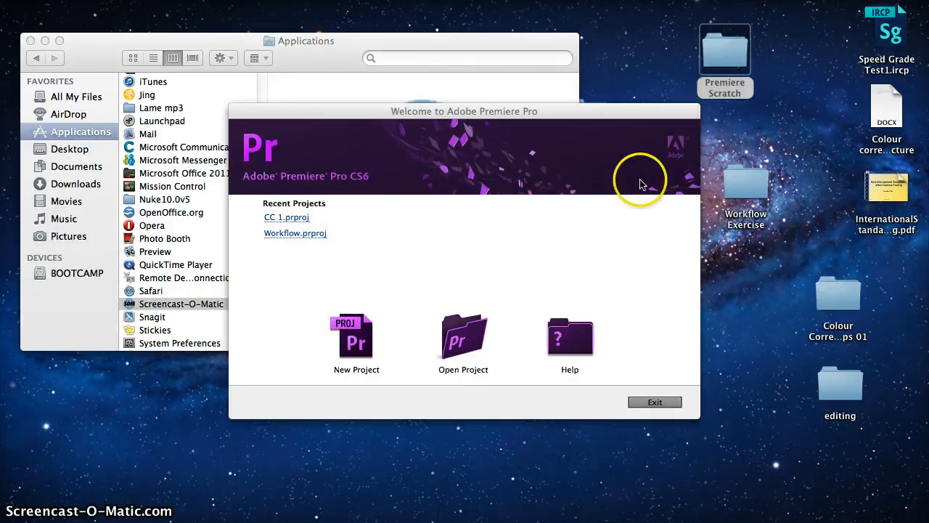
Step: Start a new project named Team Story, keeping the Premiere Scratch folder on the Desktop as its location
click(354, 347)
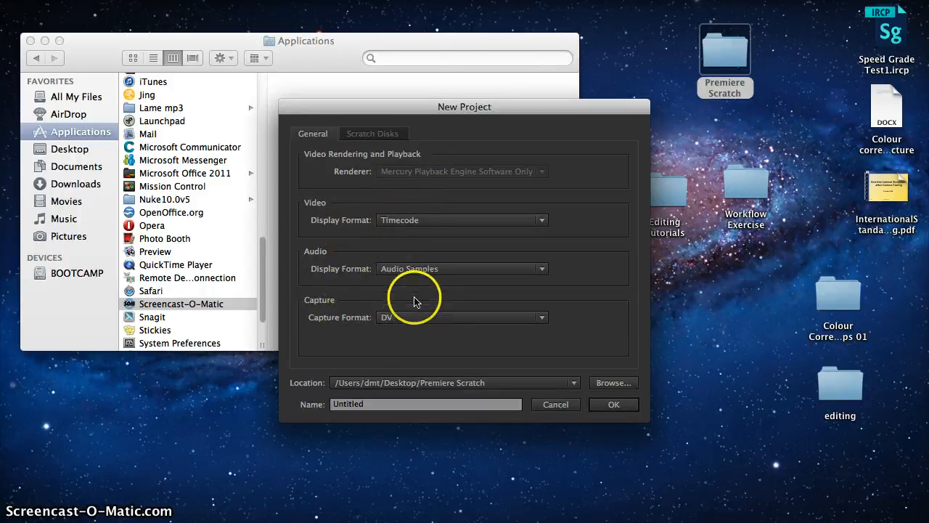
click(374, 404)
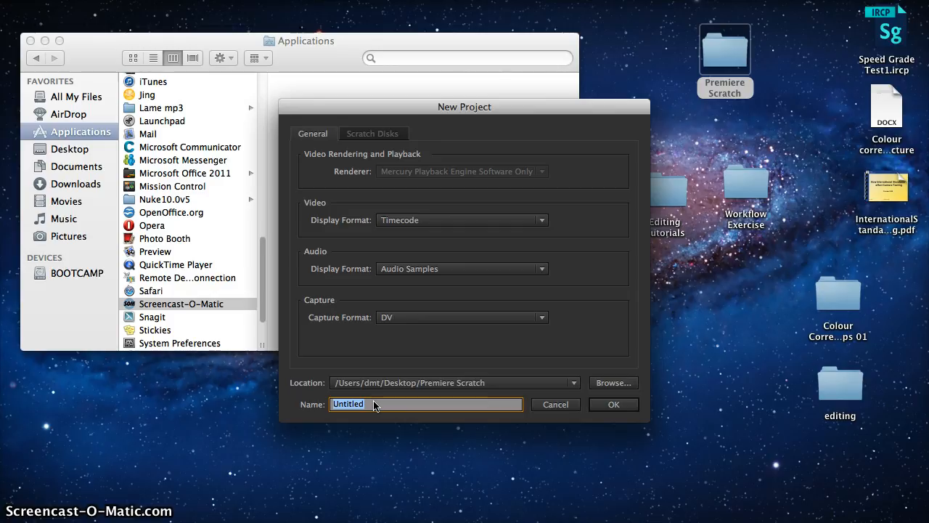
text(Team Story)
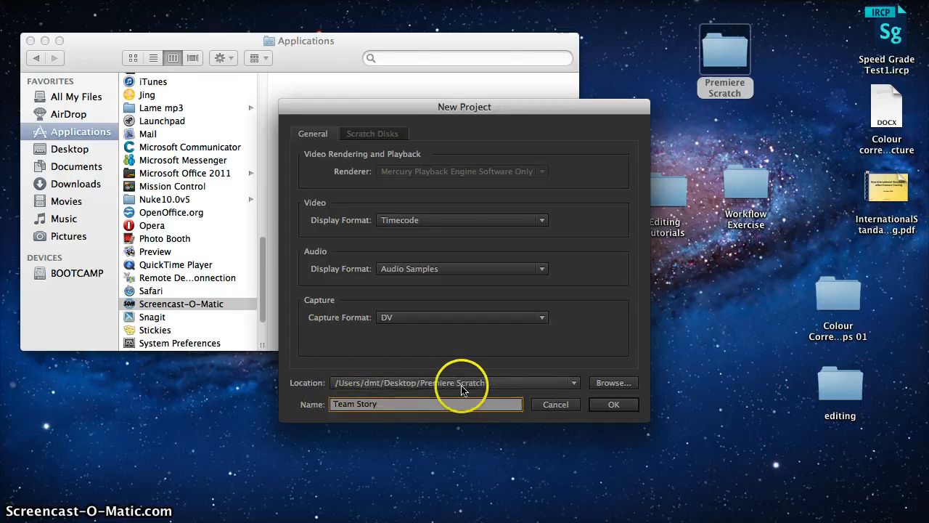
click(615, 383)
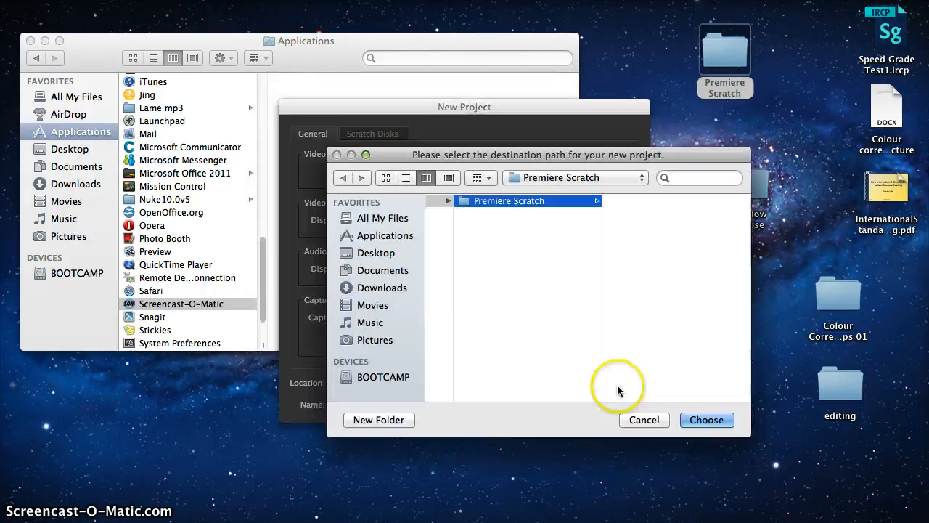
click(642, 421)
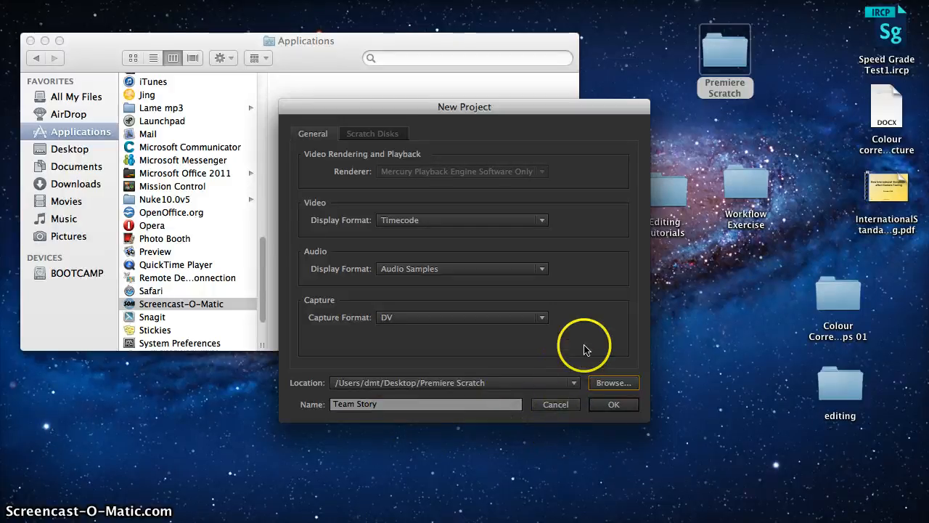
Step: Check the new project's scratch disk locations for captured video, captured audio and previews against its general settings
click(386, 136)
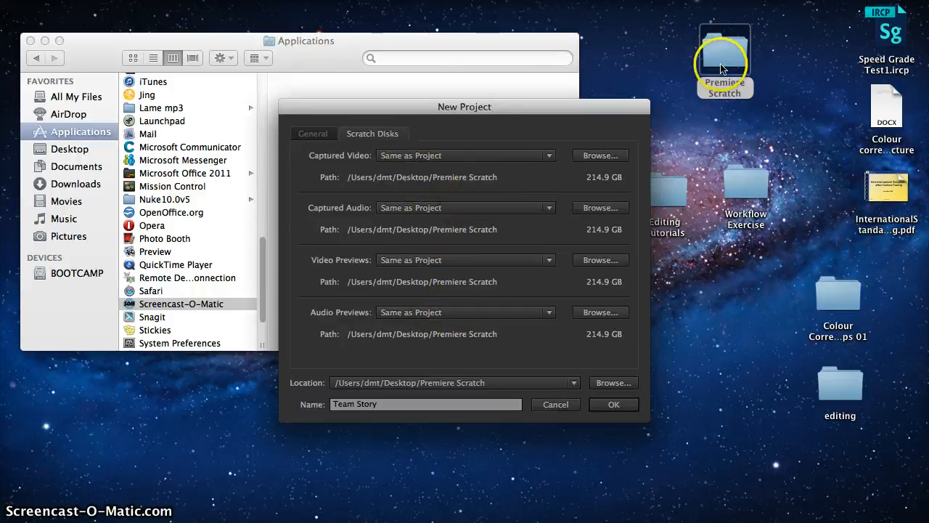
click(317, 135)
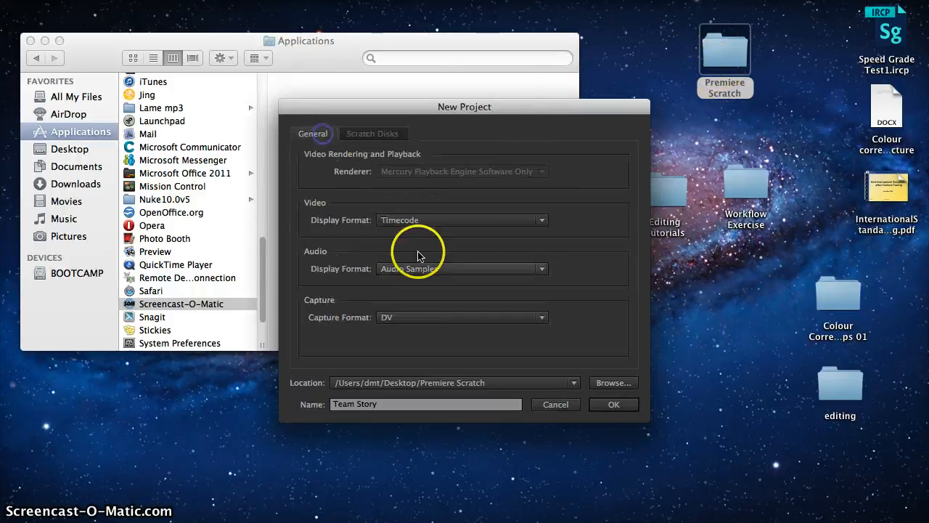
click(396, 133)
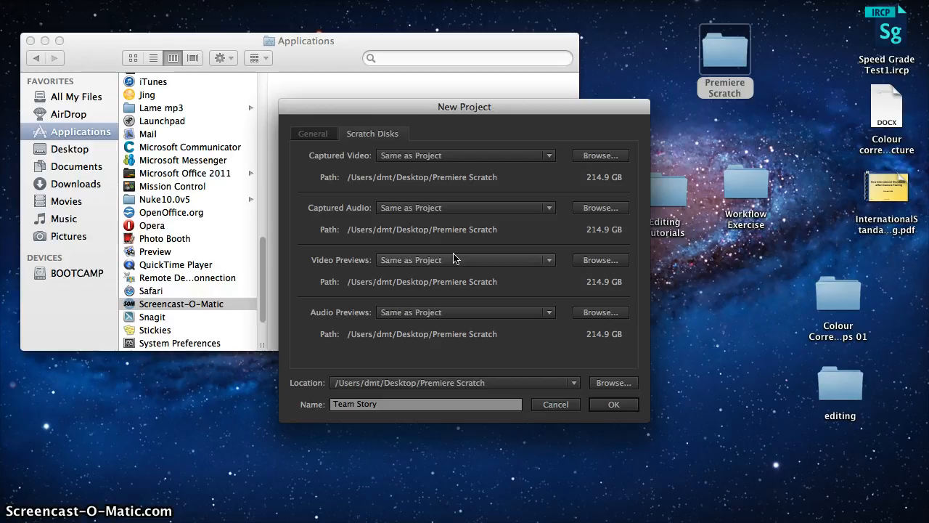
click(360, 211)
click(383, 218)
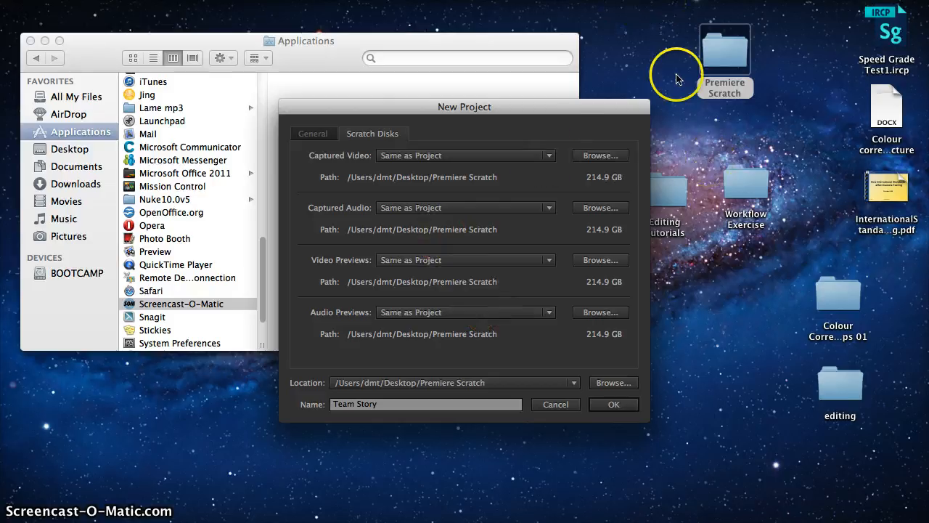
click(318, 136)
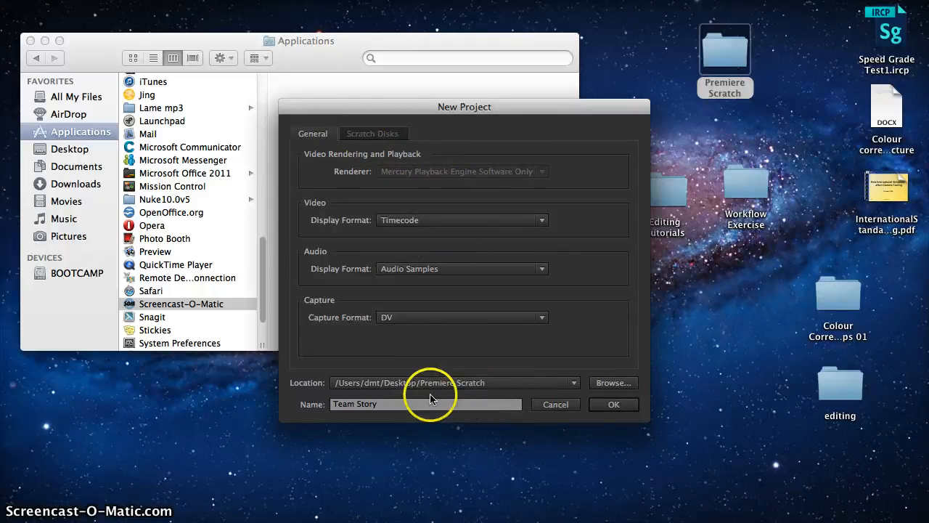
Step: Create the project with these settings and skip the new sequence setup
click(618, 406)
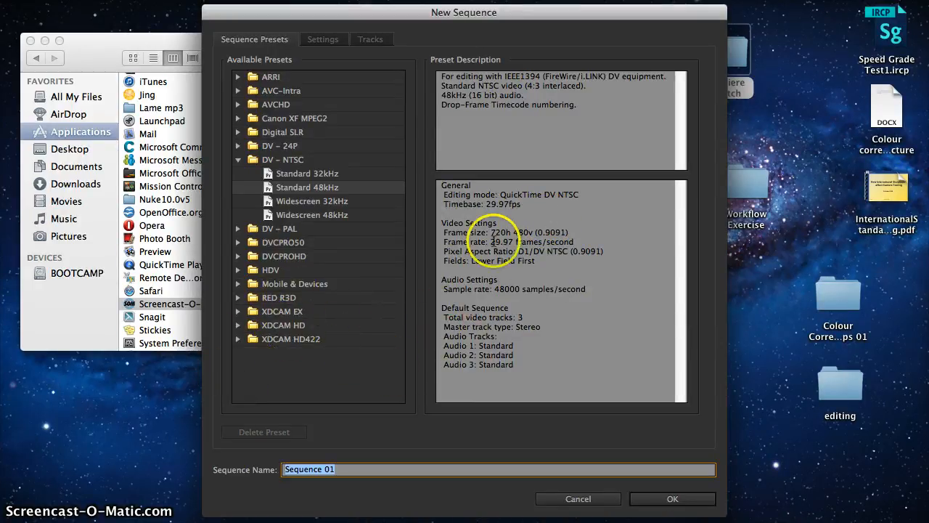
click(238, 159)
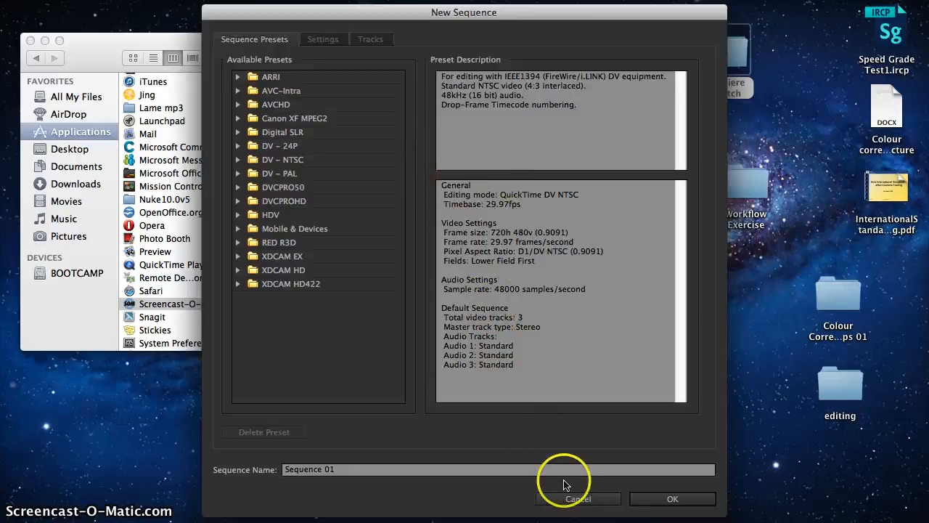
click(576, 499)
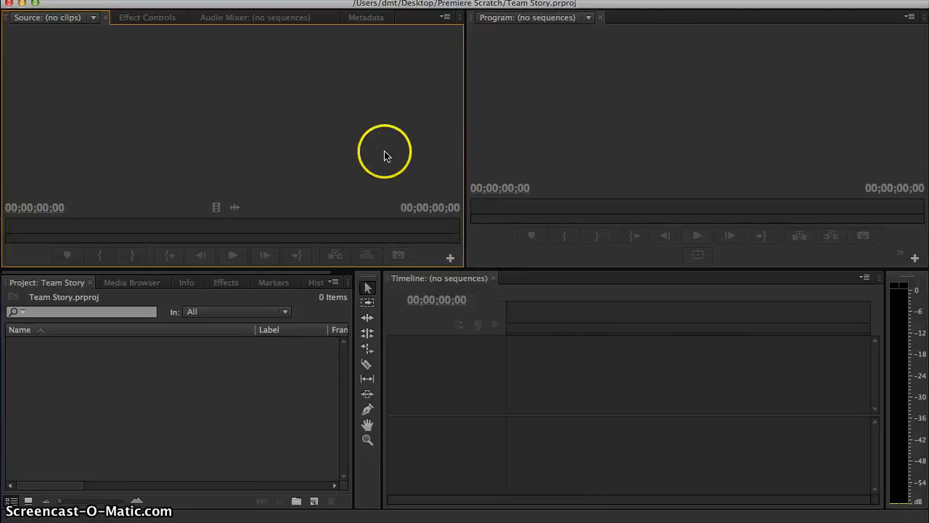
Step: Look over the workspace's Source monitor, Program monitor, Project panel and Timeline
click(580, 129)
click(271, 373)
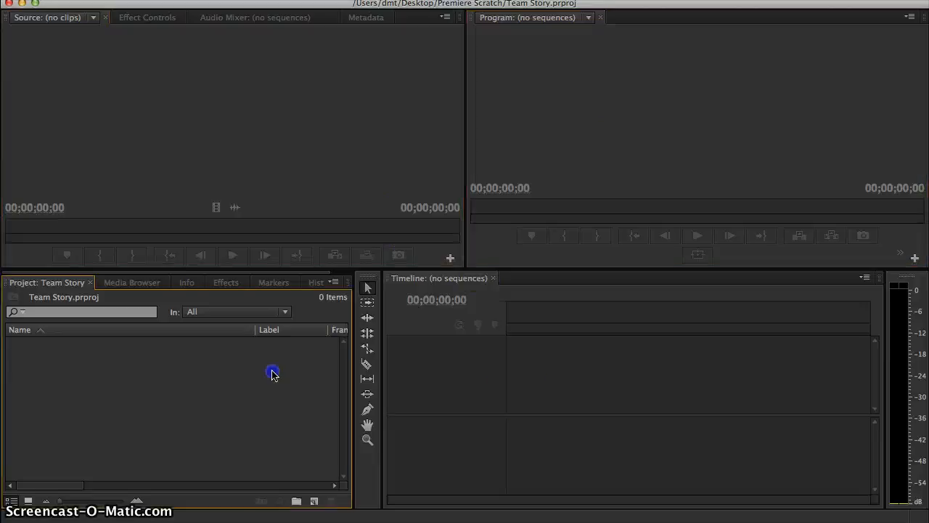
click(519, 388)
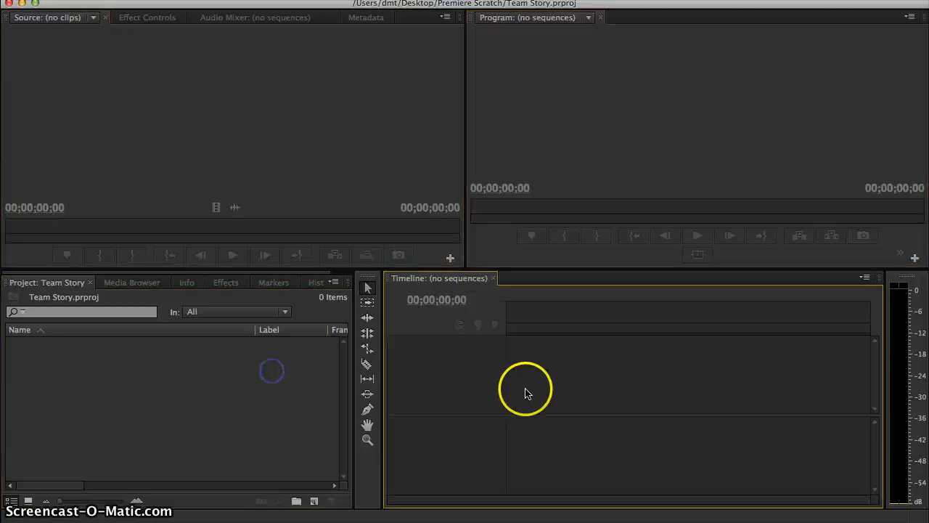
click(277, 404)
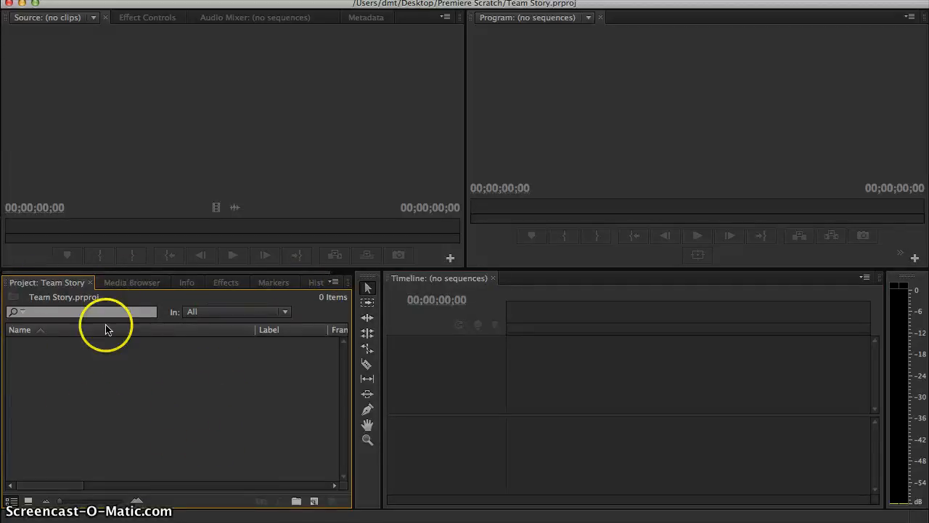
click(130, 128)
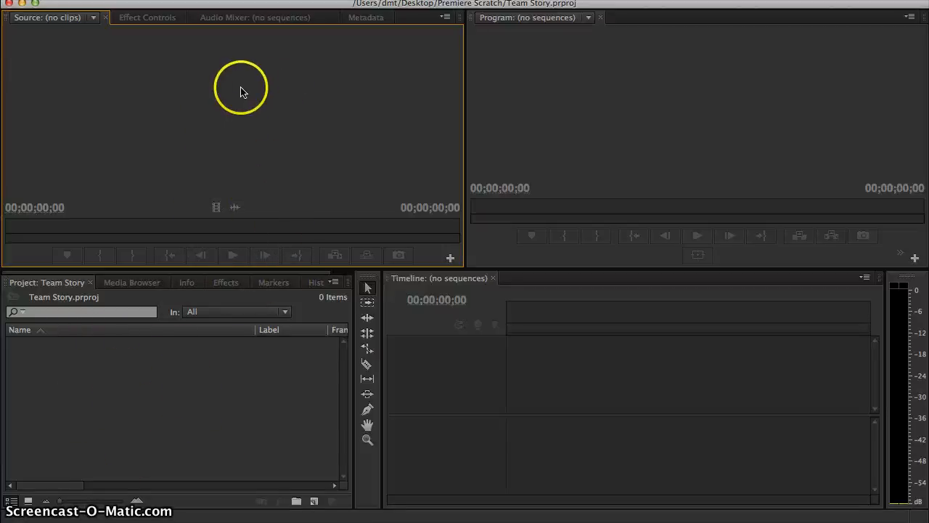
click(569, 366)
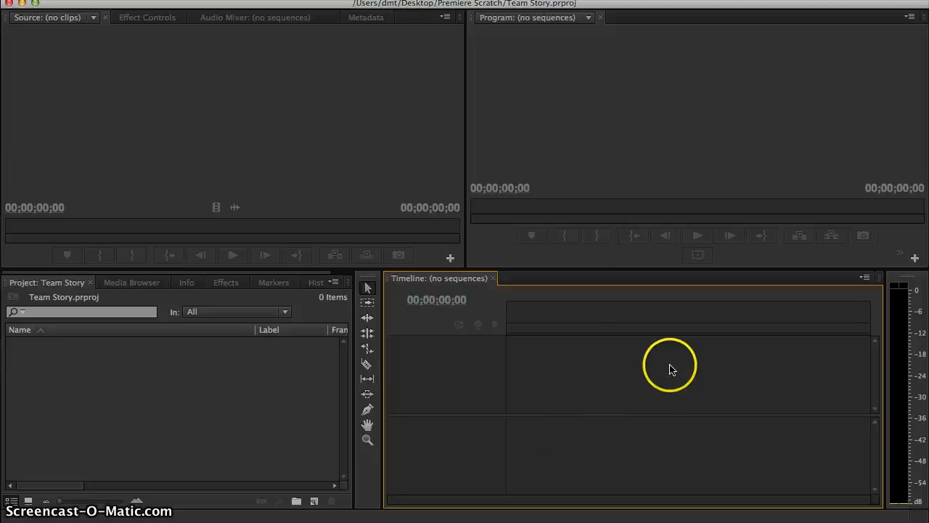
click(638, 86)
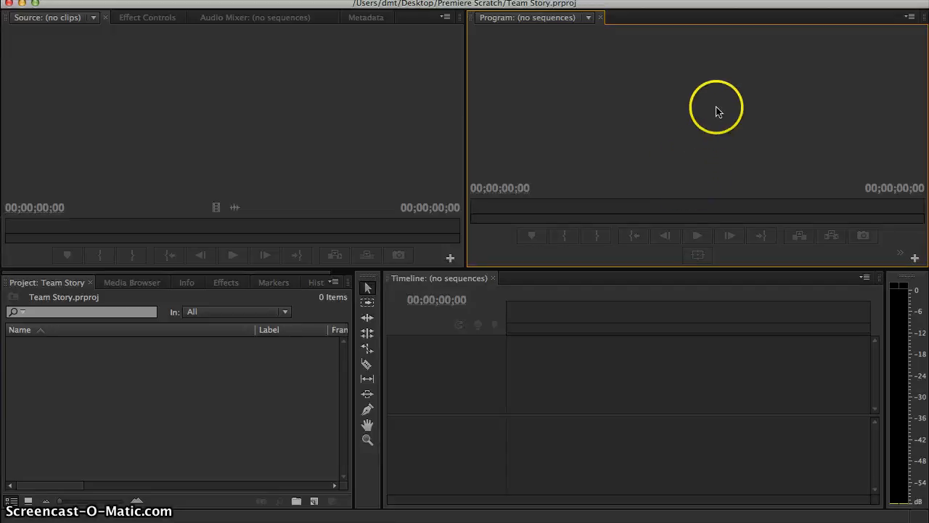
click(541, 374)
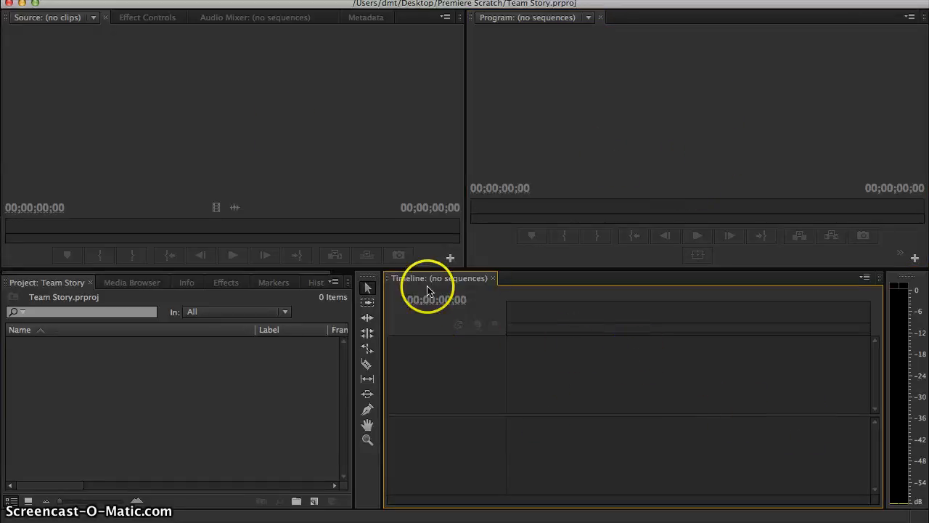
click(254, 103)
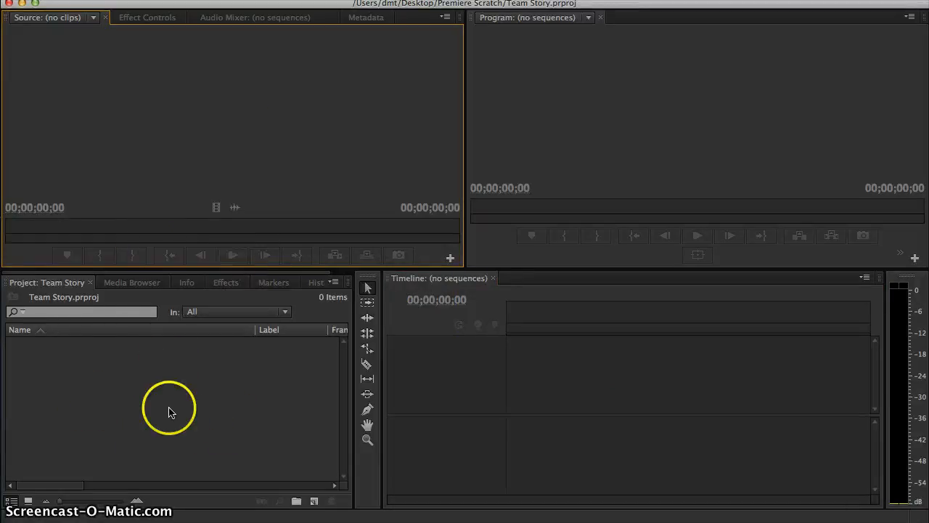
click(592, 114)
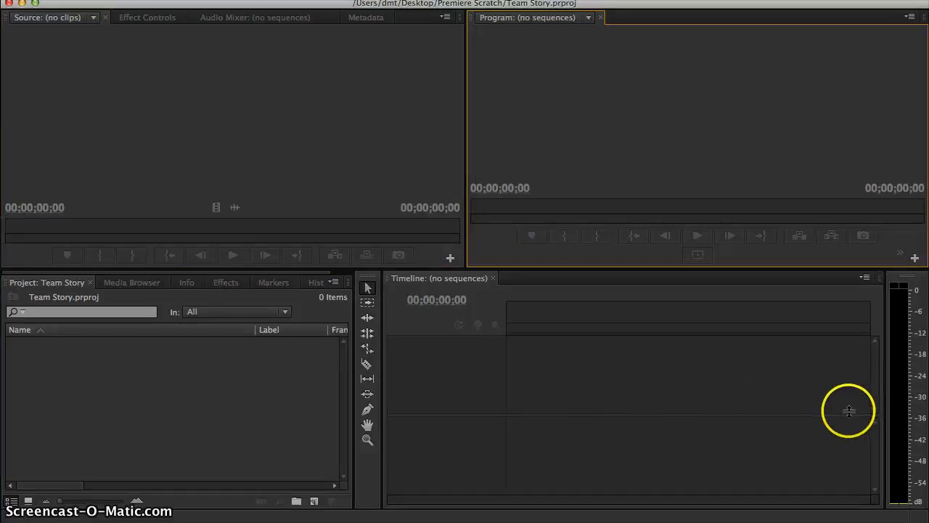
Step: Start a media import into the project and browse to the Team Story folder inside the Desktop's editing folder
click(168, 387)
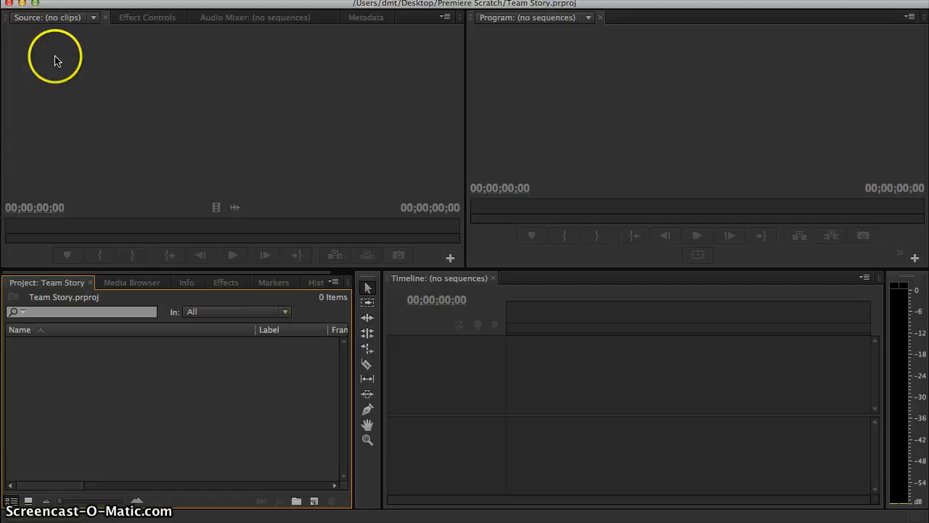
click(126, 0)
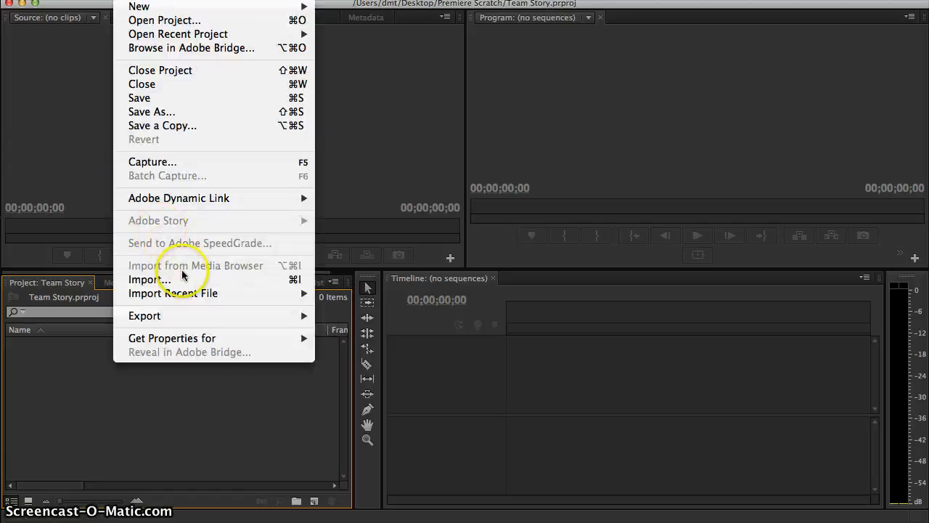
click(40, 373)
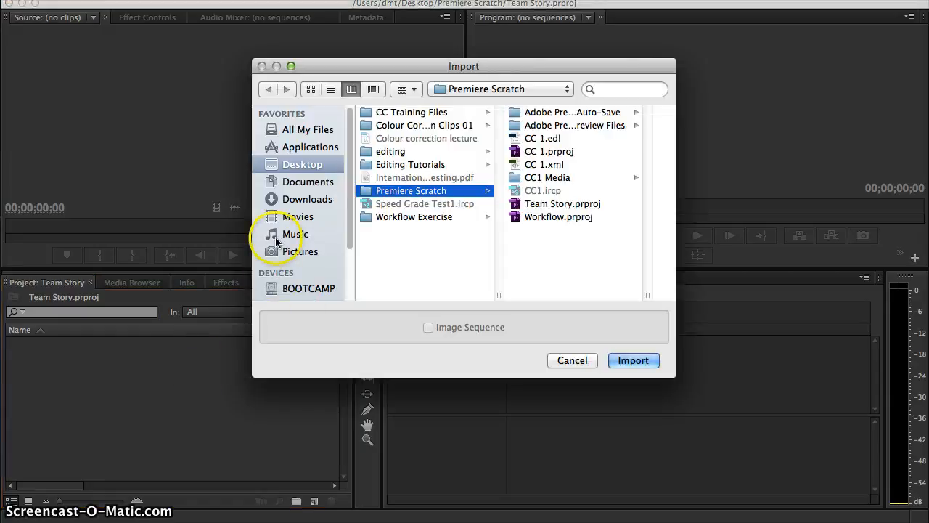
click(408, 154)
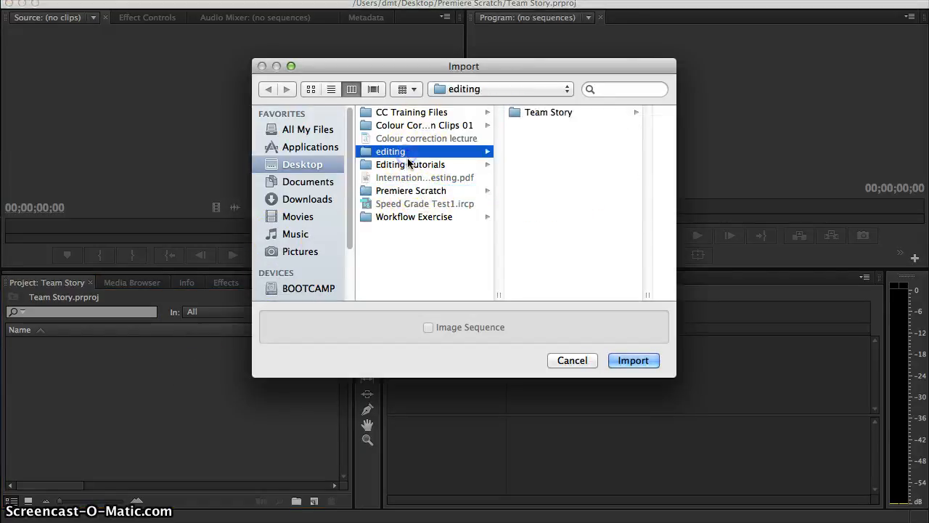
click(546, 113)
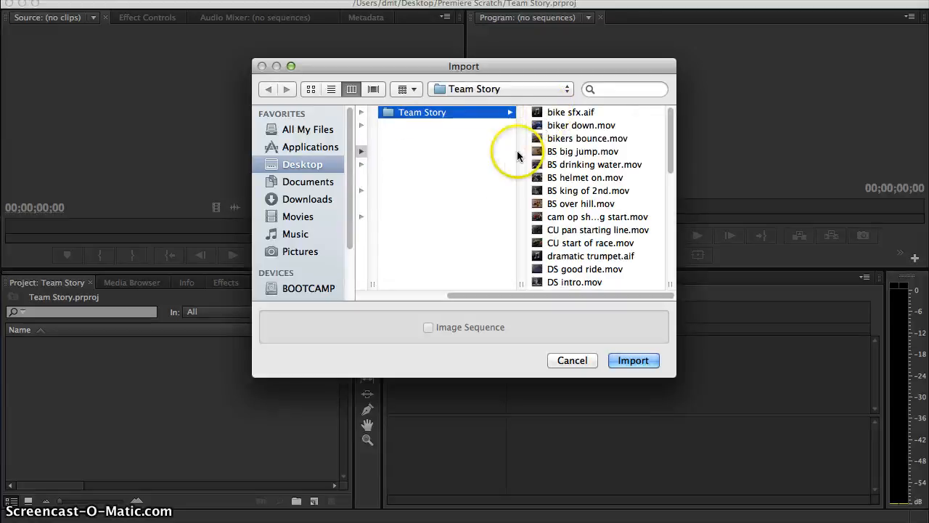
Step: Try selecting bike sfx.aif, BS drinking water.mov, cam op shooting start.mov and dramatic trumpet.aif together for import
click(569, 152)
click(432, 216)
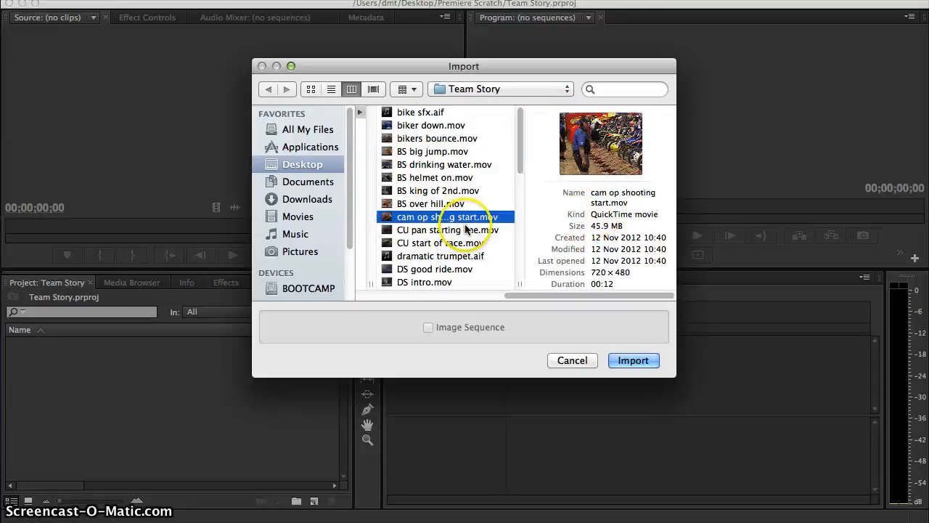
click(438, 116)
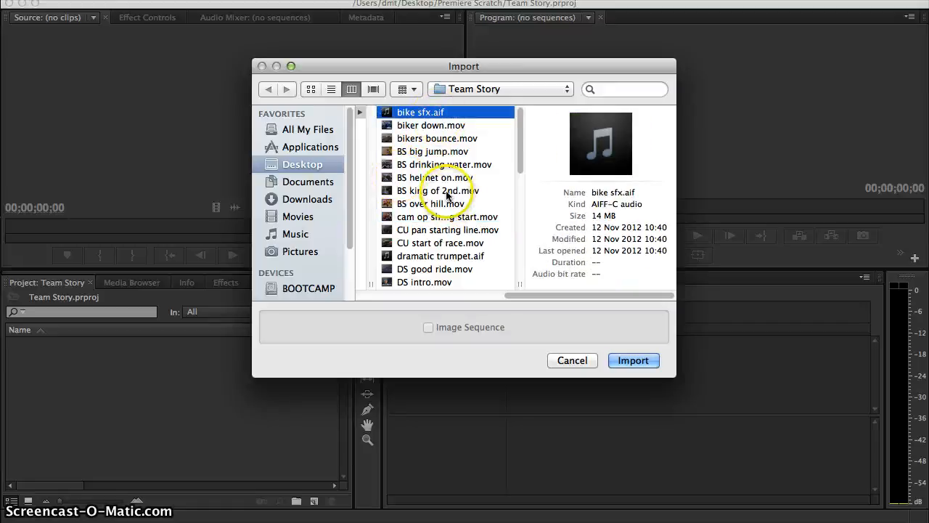
super+click(450, 164)
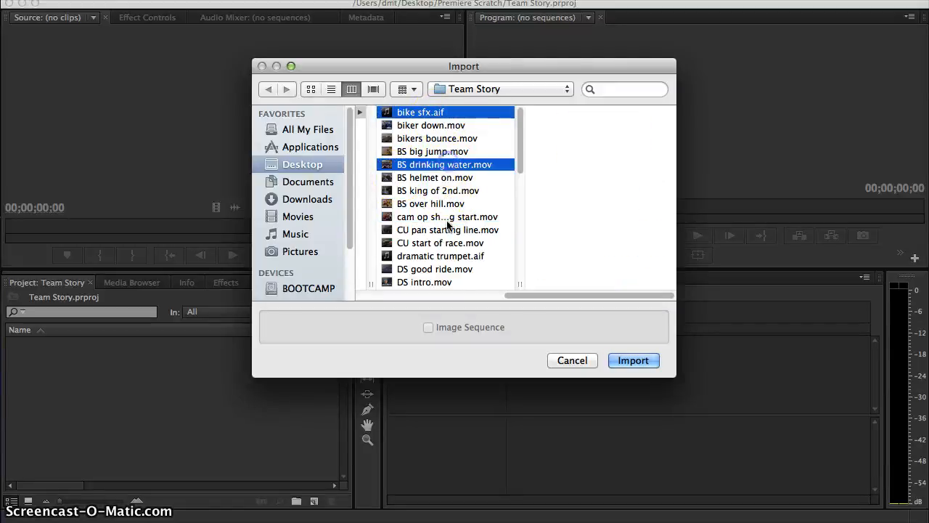
super+click(447, 216)
super+click(452, 258)
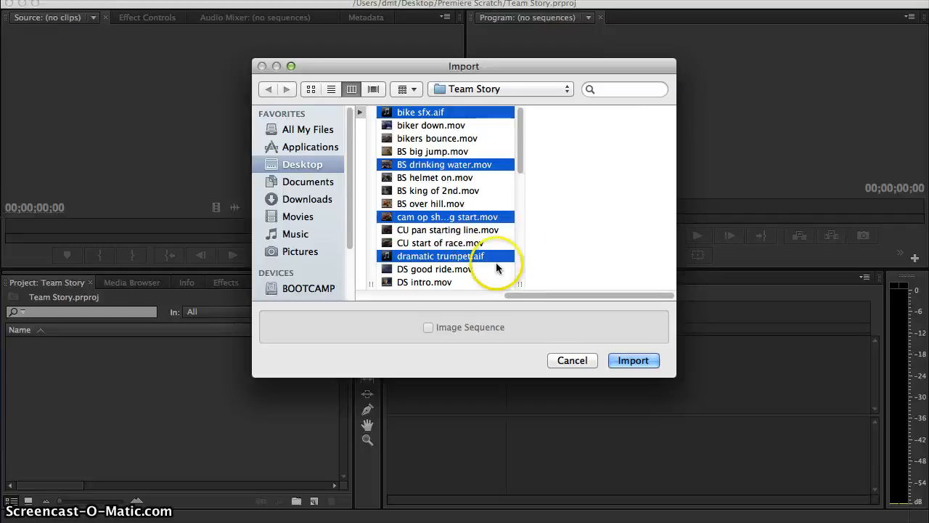
click(436, 137)
Step: Import the entire Team Story folder into the project as a bin
drag(551, 293, 490, 294)
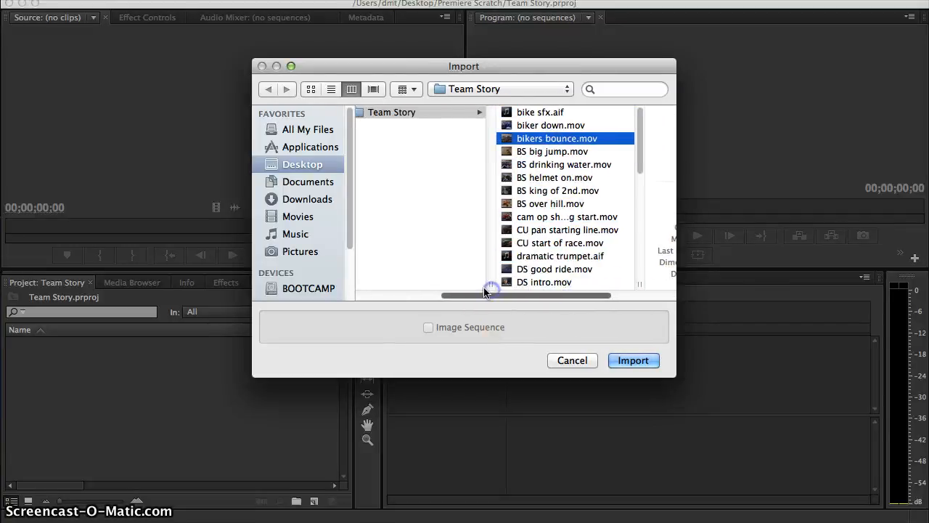
click(395, 111)
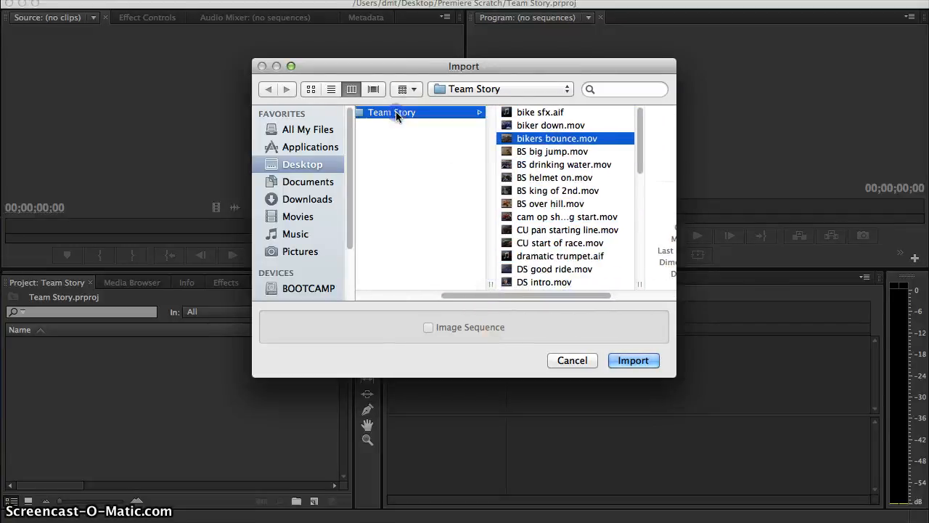
click(631, 360)
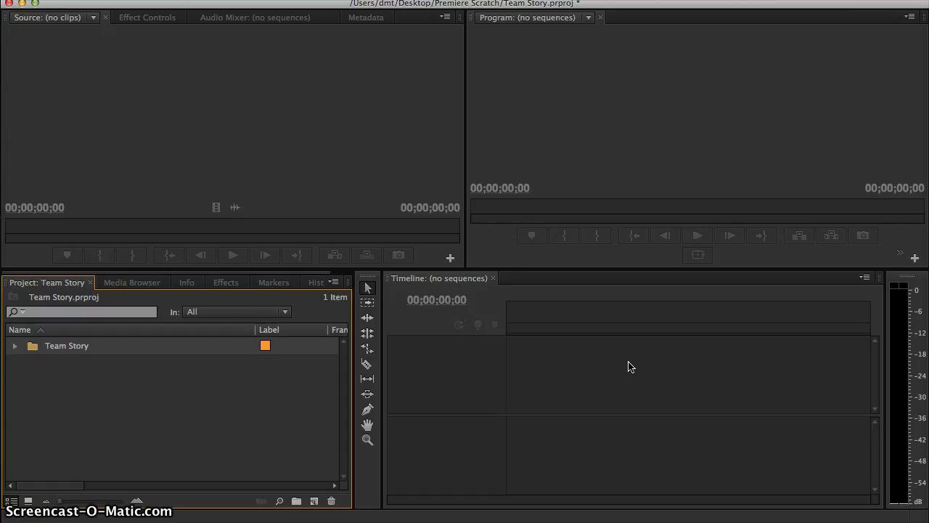
double_click(184, 389)
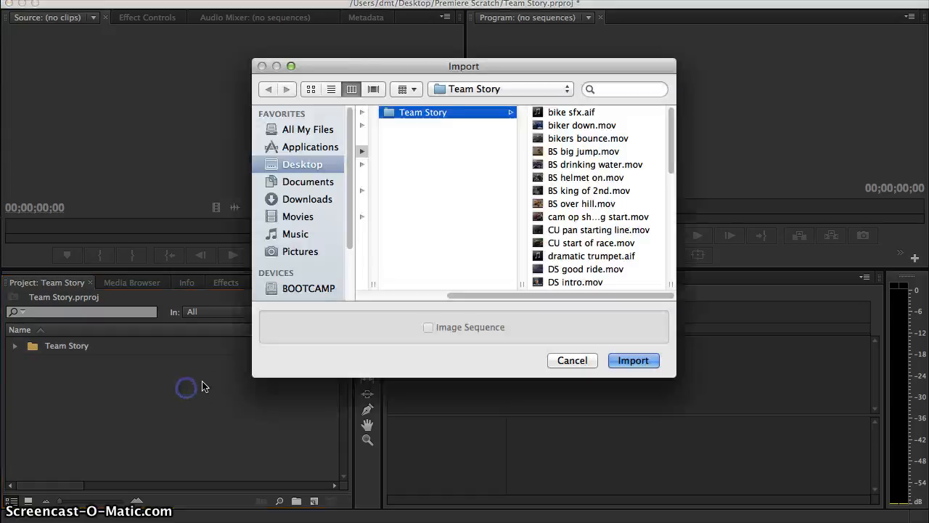
click(572, 361)
click(74, 373)
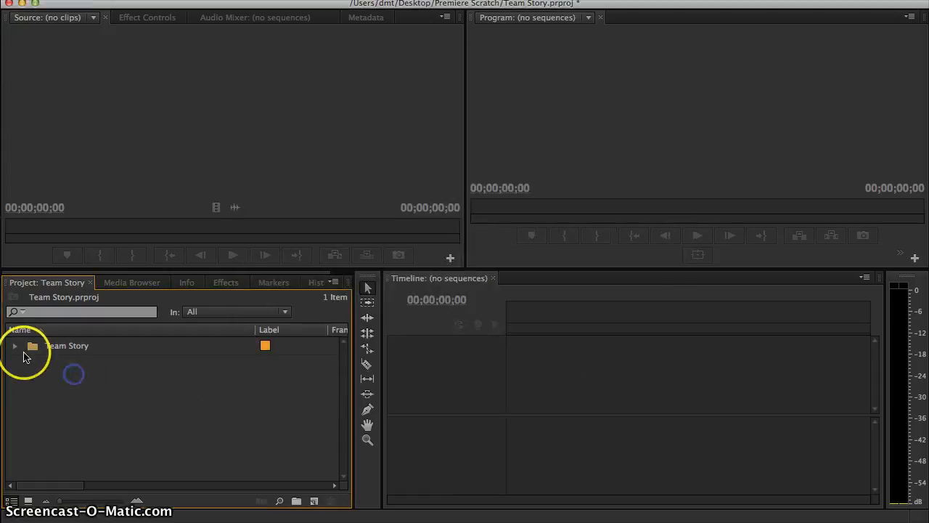
Step: Expand the Team Story bin to check its imported clips, and collapse it again
click(14, 346)
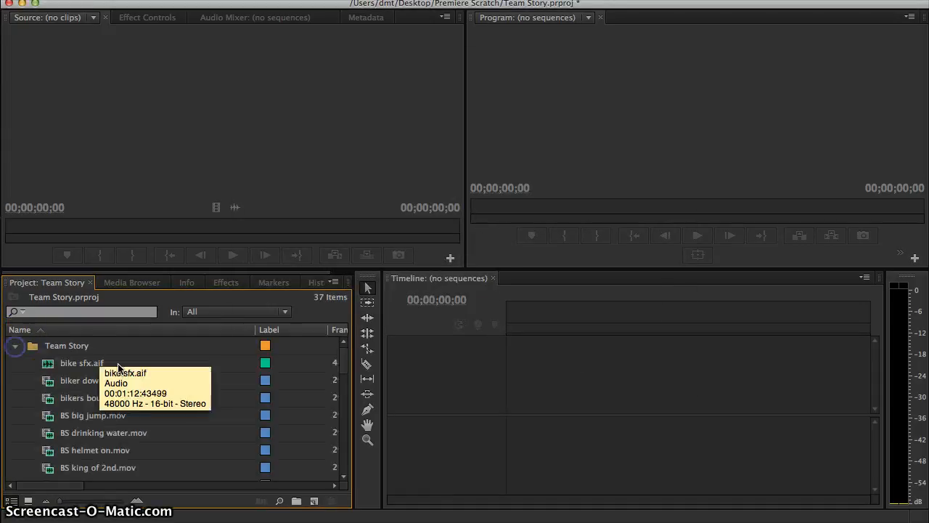
click(14, 346)
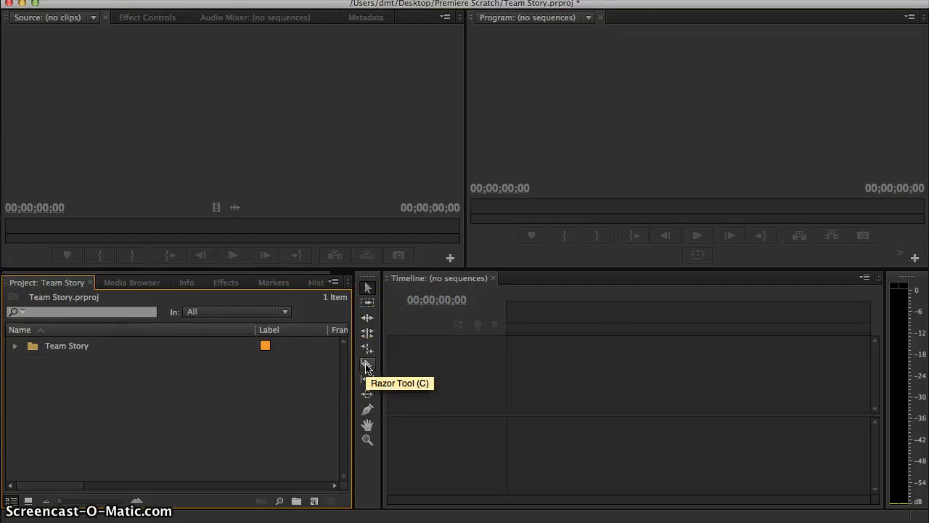
click(285, 396)
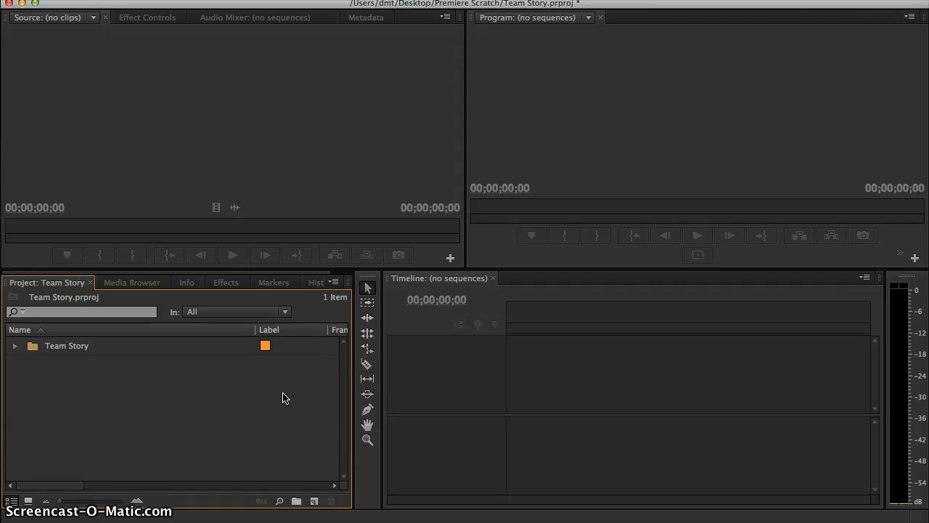
click(289, 401)
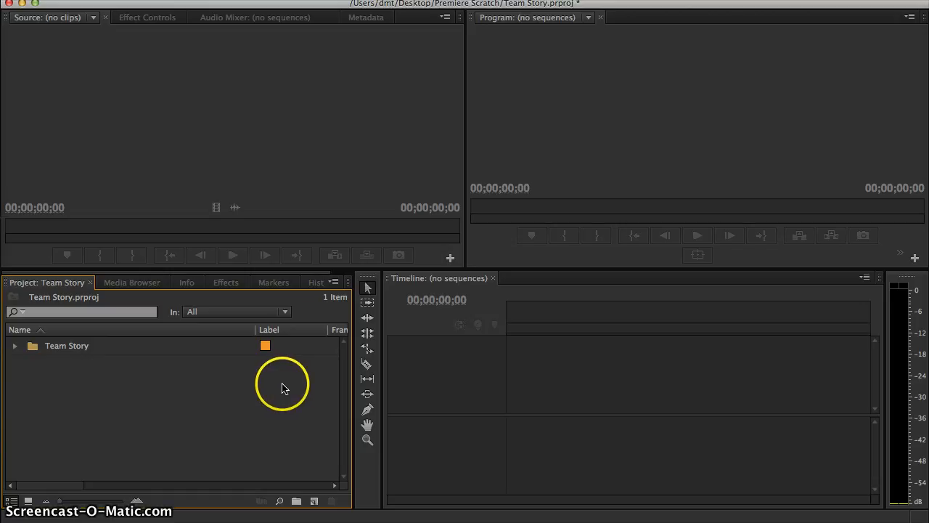
click(16, 346)
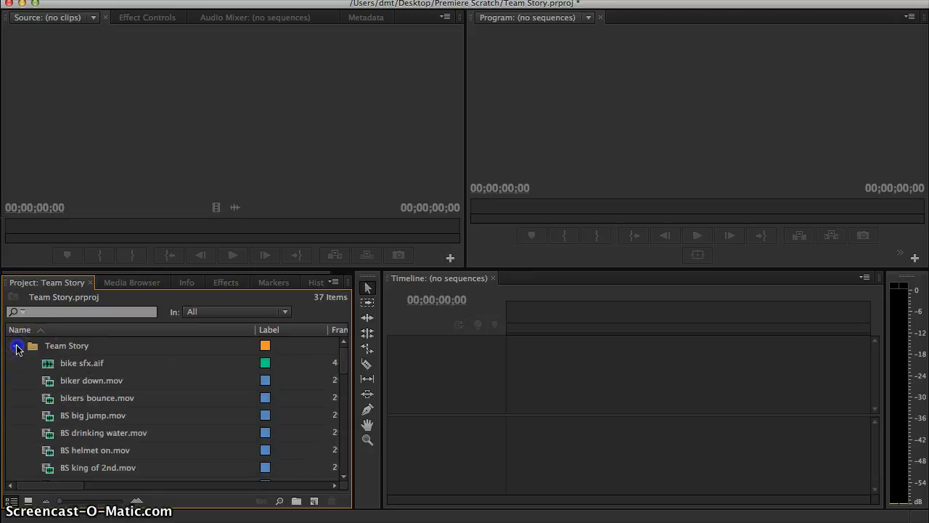
click(16, 347)
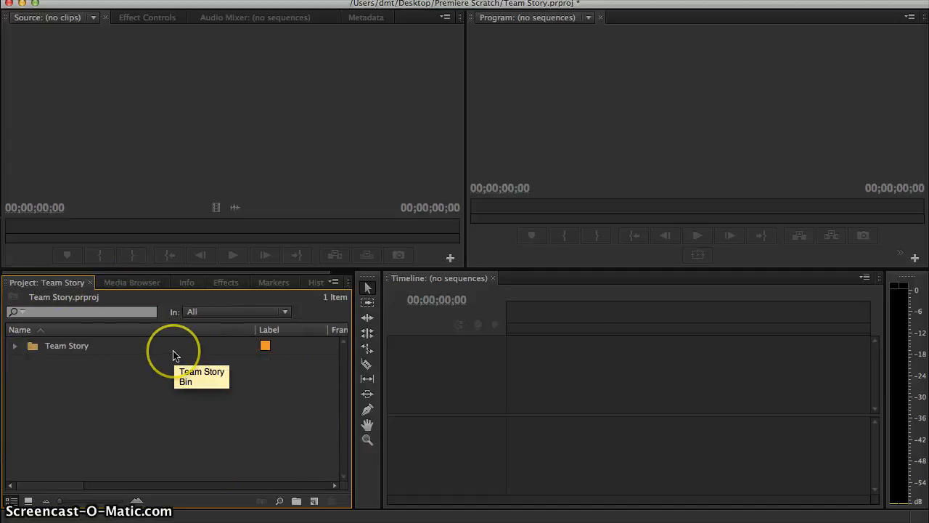
Step: Show the project items as icons and open the Team Story bin in its own enlarged floating window
click(28, 501)
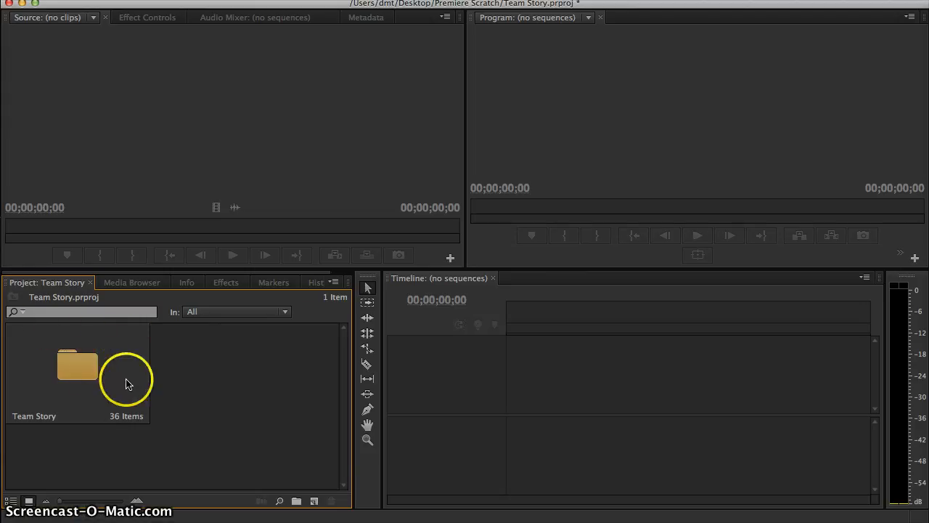
double_click(90, 363)
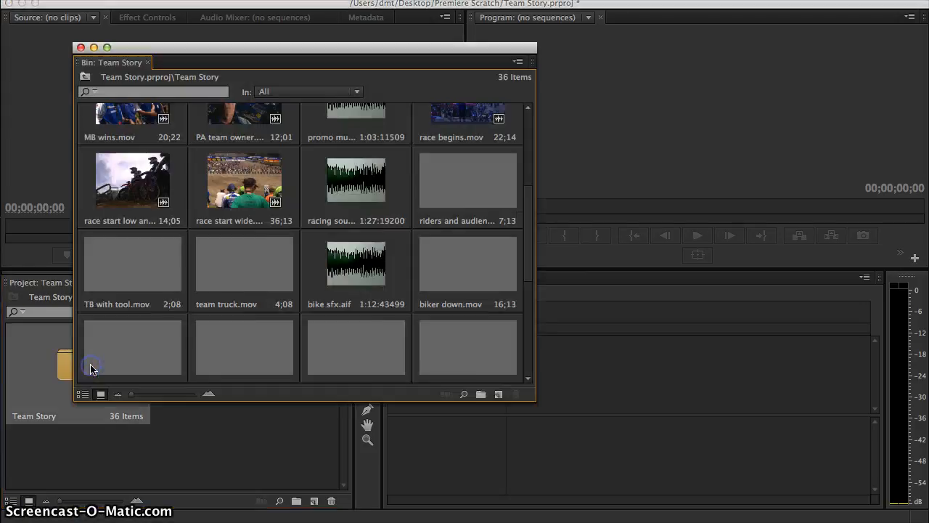
drag(531, 399, 612, 471)
drag(358, 52, 279, 17)
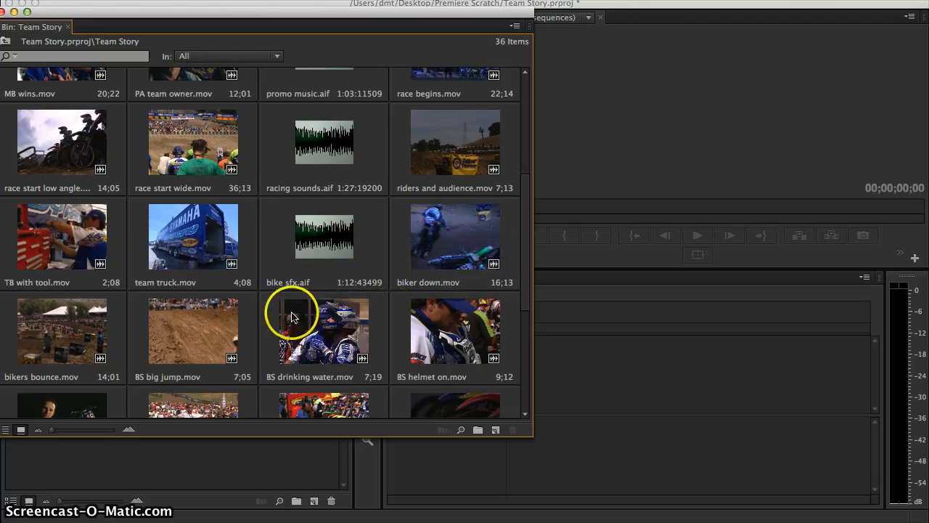
Step: Try editing the name of the BS drinking water.mov clip in the Team Story bin
click(335, 376)
click(334, 377)
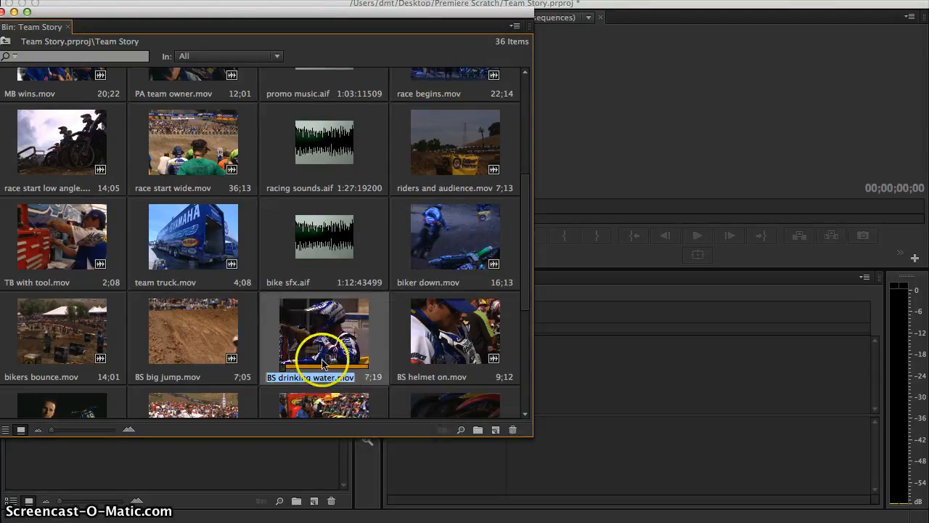
click(278, 267)
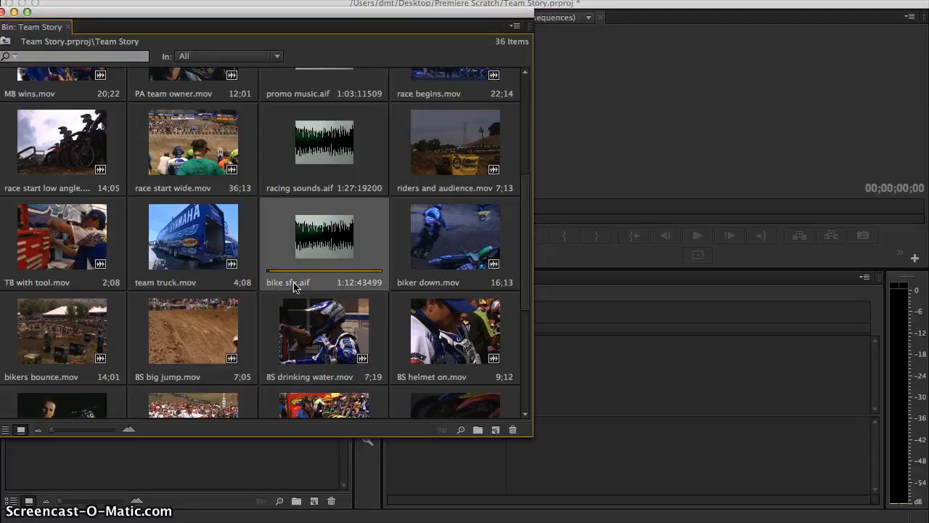
click(266, 172)
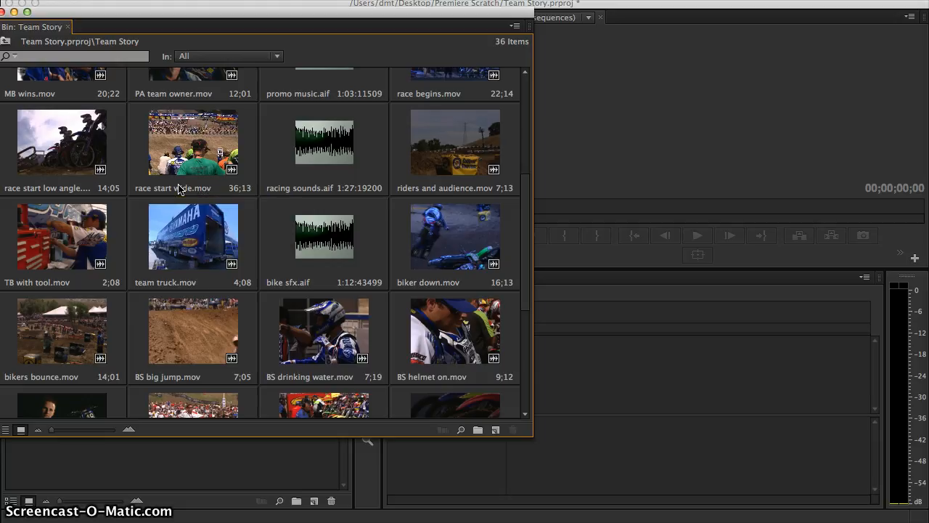
Step: Reposition the floating Team Story bin window over the Source monitor and view the clips further down
drag(165, 13, 302, 26)
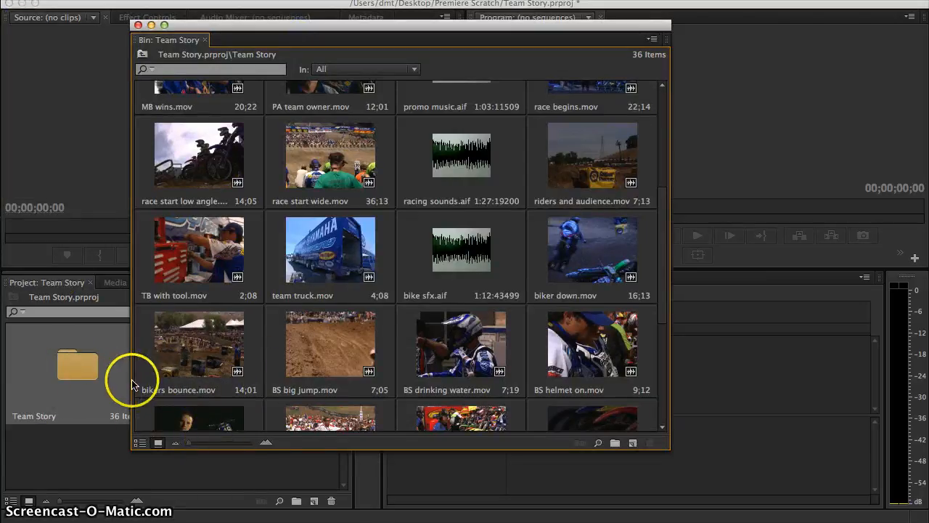
drag(259, 30, 165, 7)
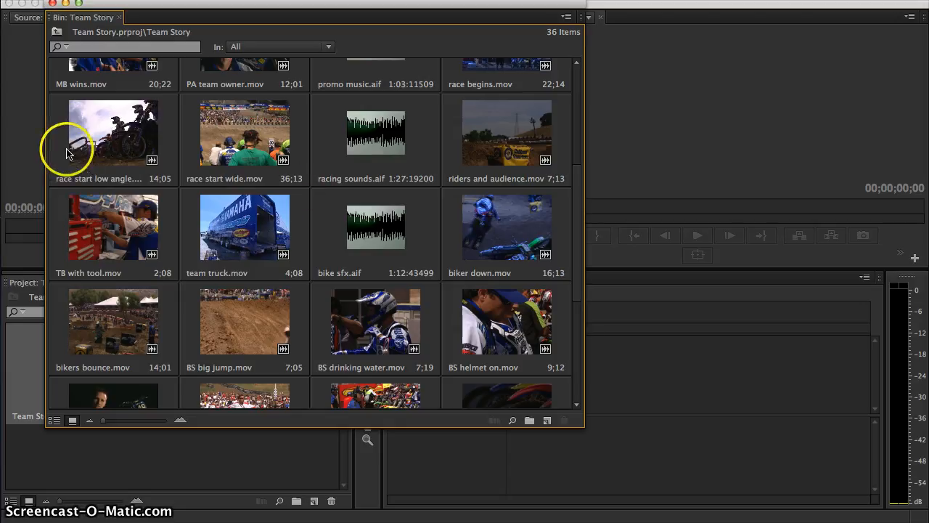
scroll(138, 148, down, 3)
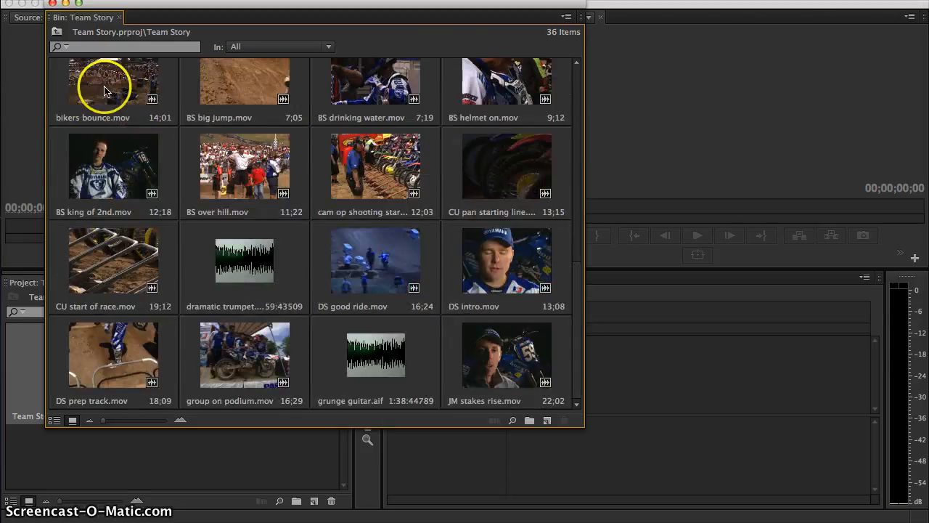
Step: Try editing the name of the bikers bounce.mov clip in the Team Story bin
click(94, 118)
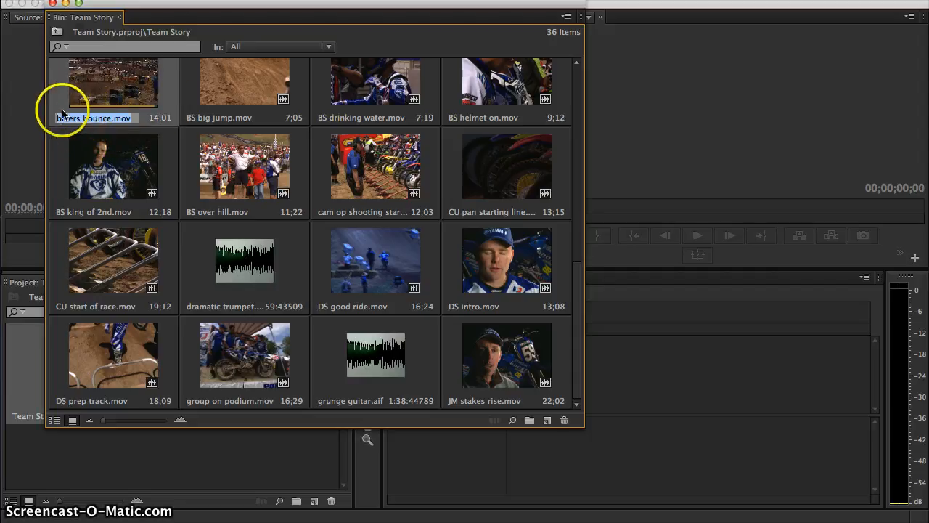
click(58, 110)
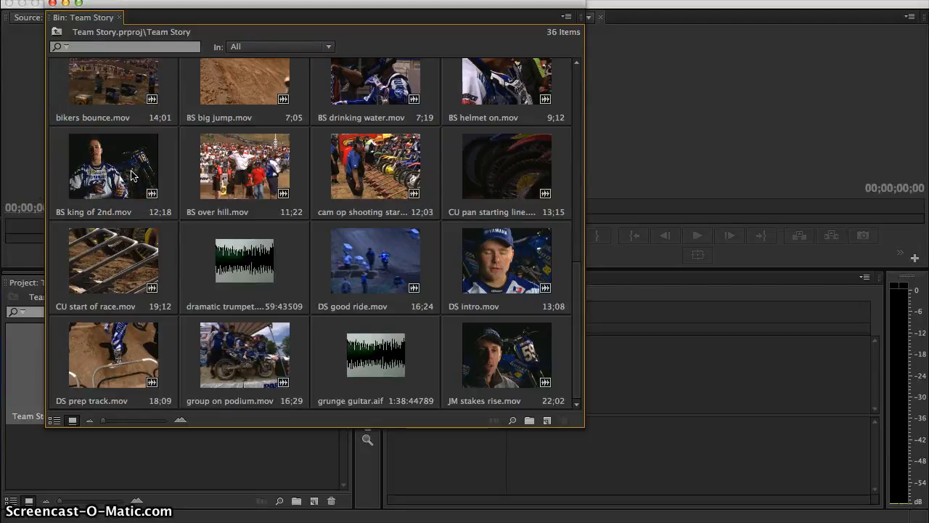
click(93, 118)
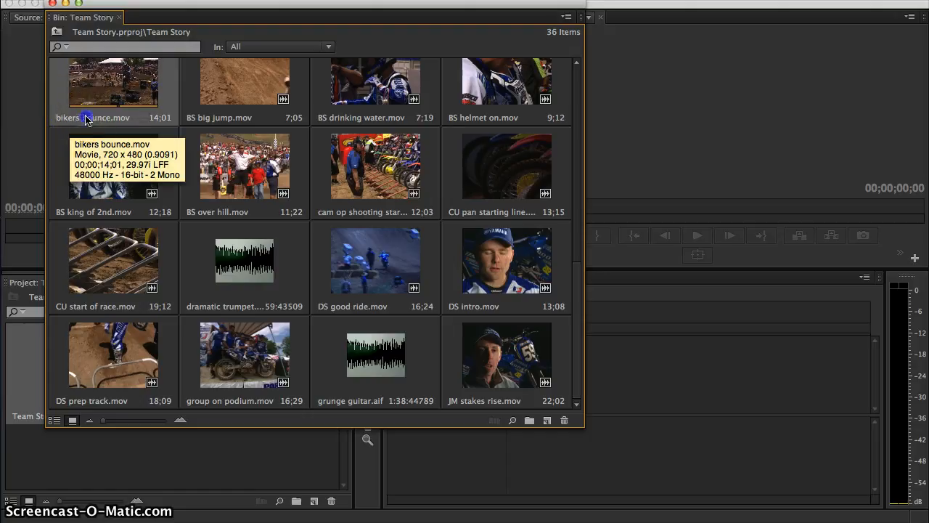
click(86, 118)
click(58, 88)
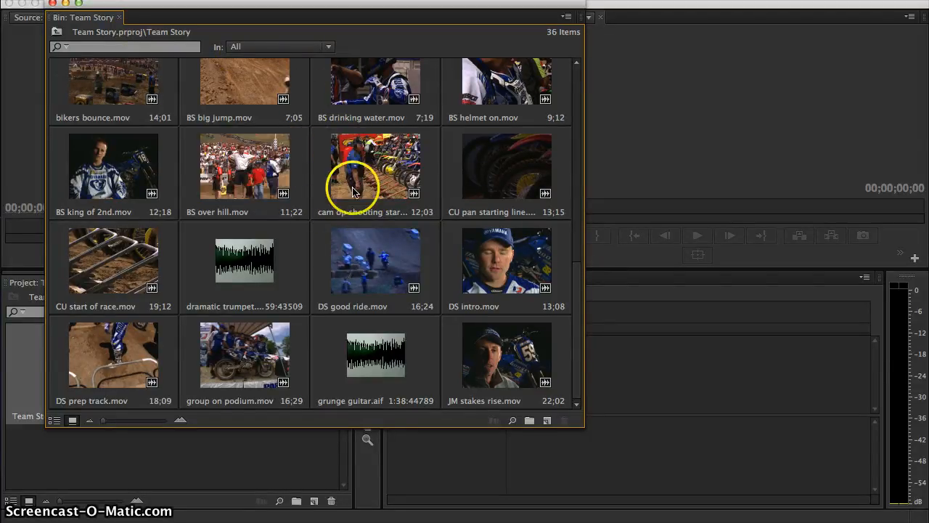
Step: Preview the race start wide.mov and team truck.mov thumbnails in the Team Story bin
scroll(324, 193, up, 5)
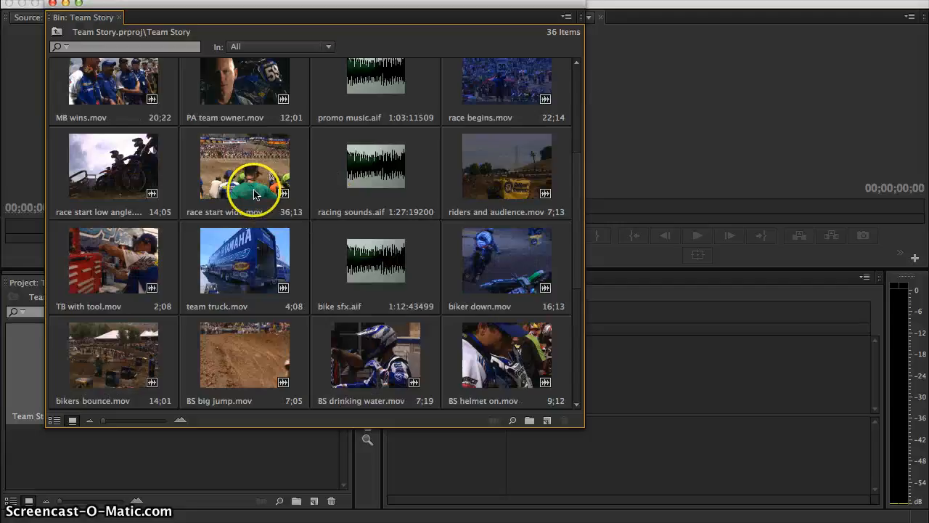
scroll(259, 192, up, 2)
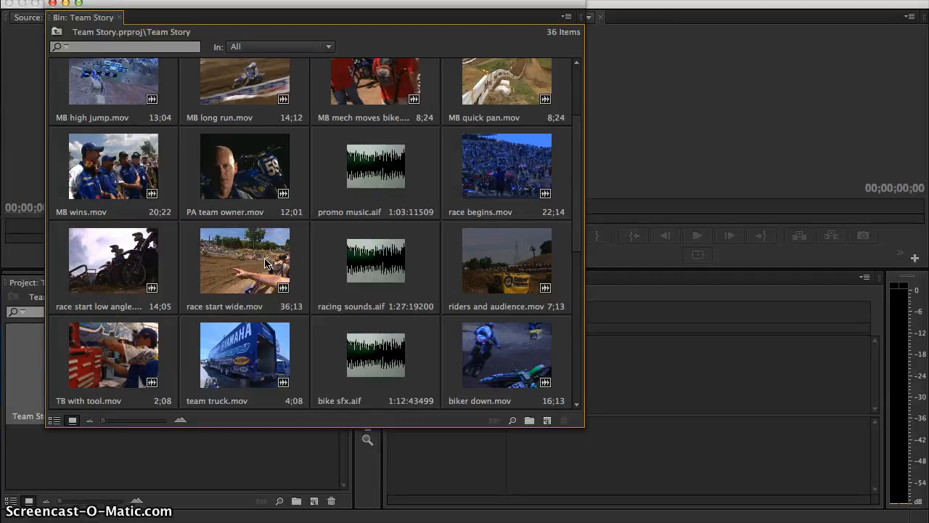
scroll(265, 259, down, 2)
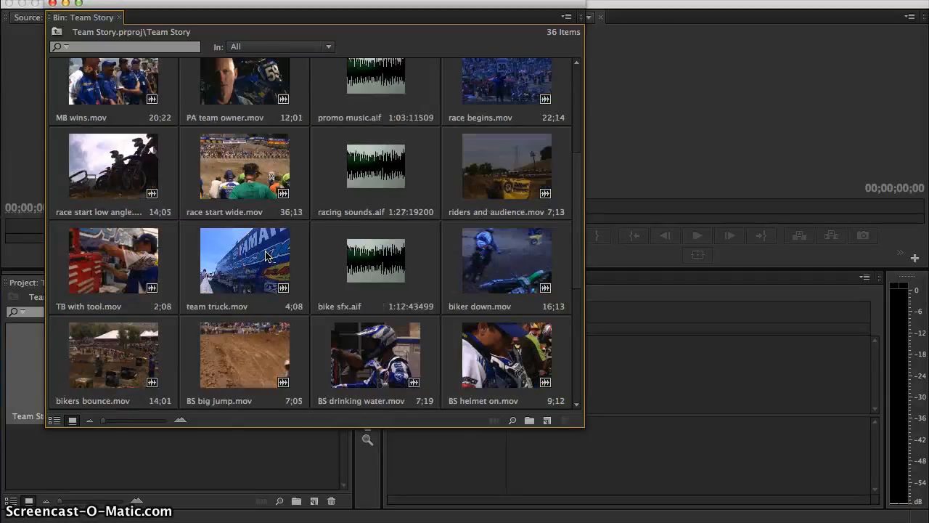
click(253, 279)
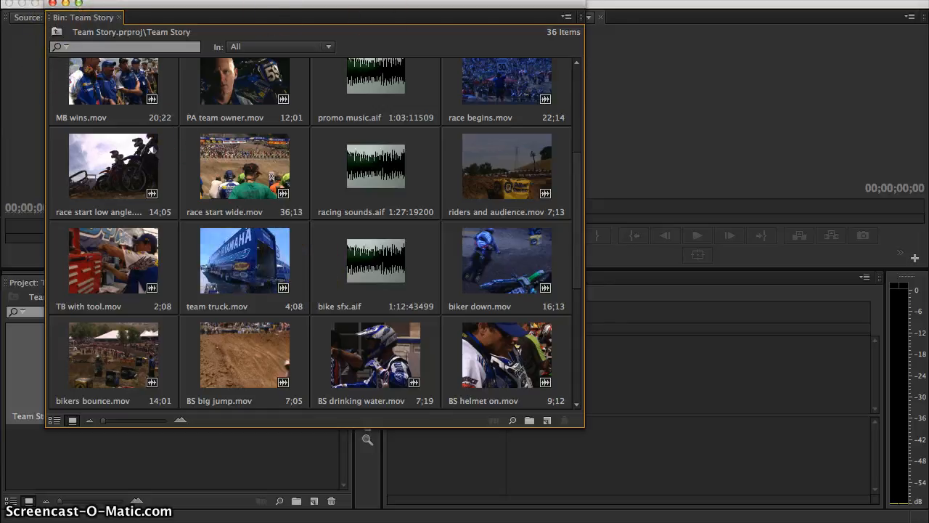
Step: Close the floating Team Story bin window and return the project items to list view, checking the bin's contents there
click(54, 7)
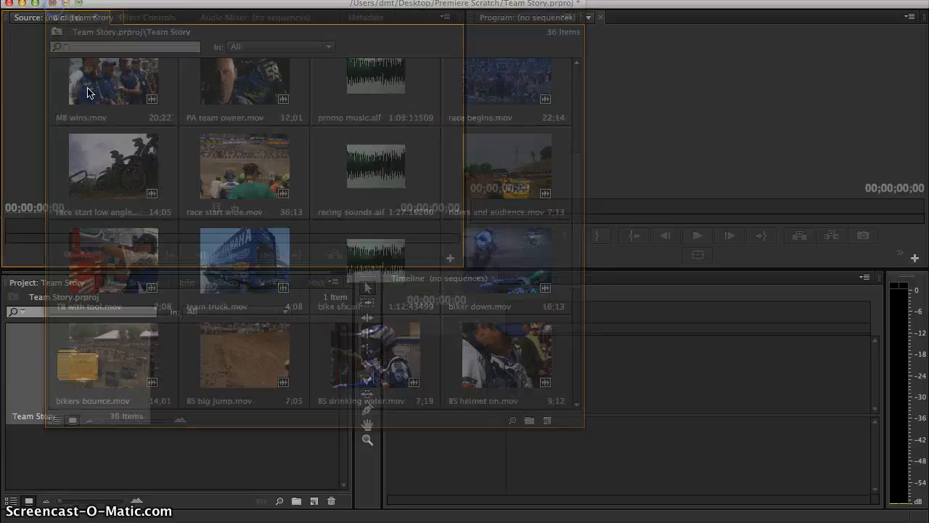
click(178, 379)
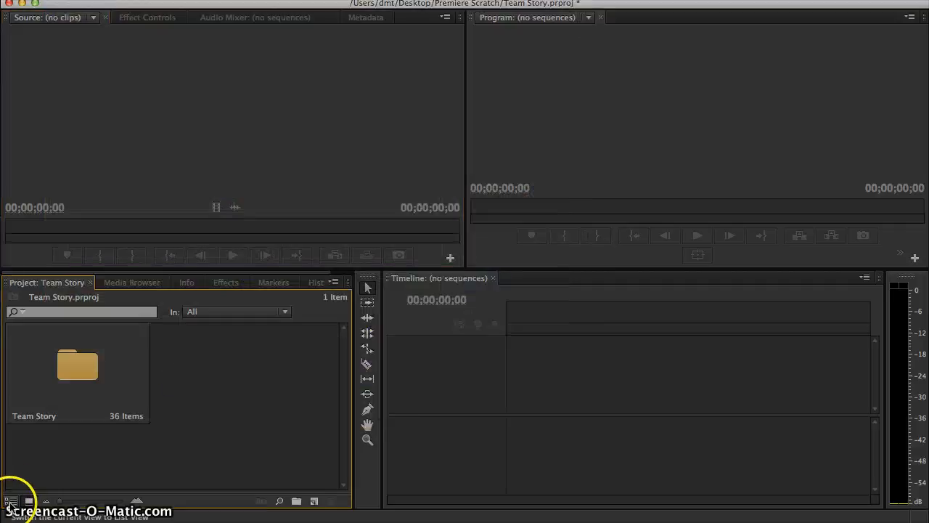
click(11, 501)
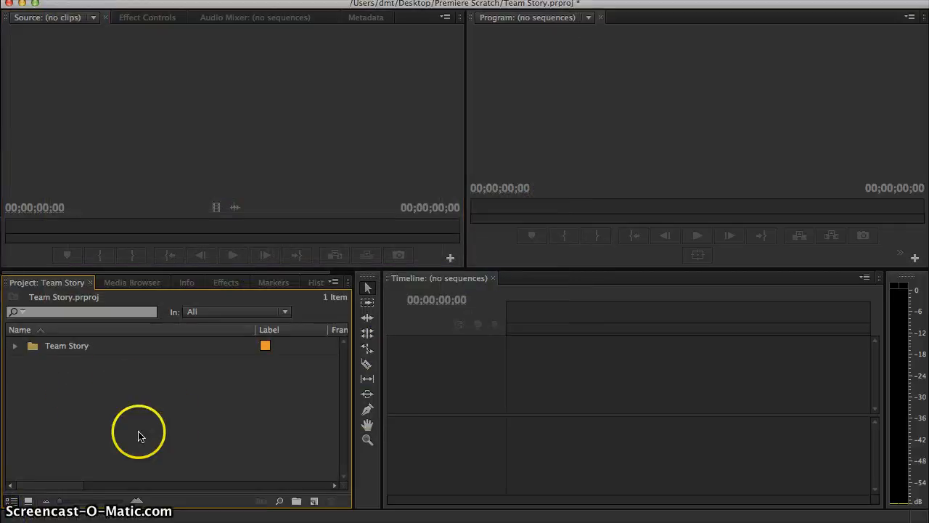
click(14, 347)
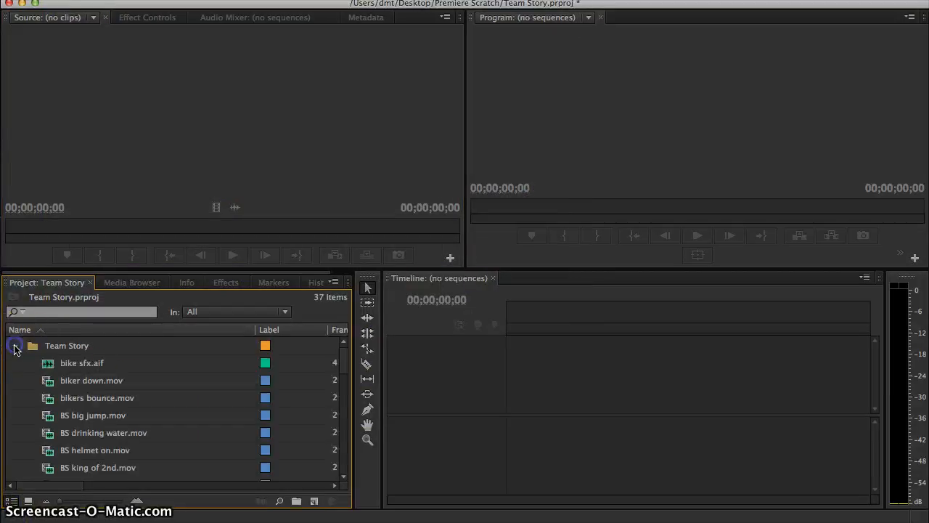
click(14, 346)
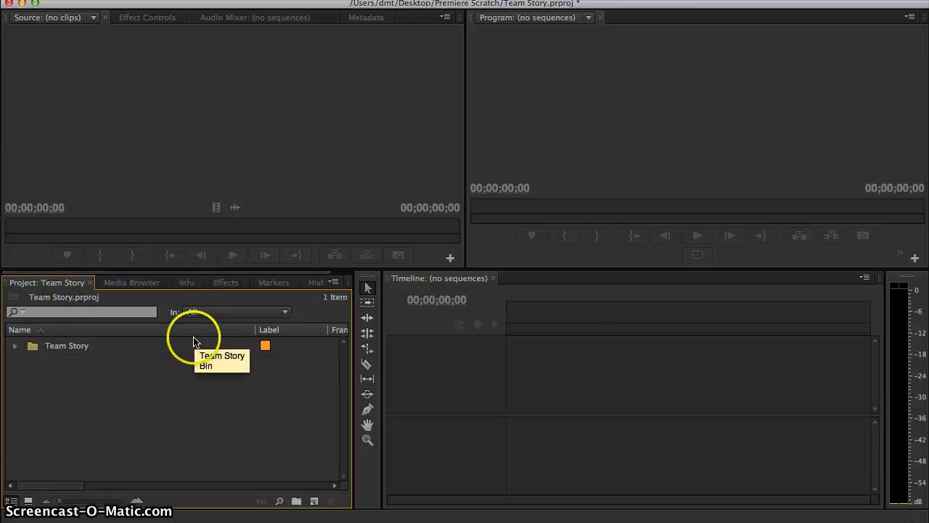
Step: View the Team Story bin once more as icons in a floating window, close it and restore list view
click(29, 497)
double_click(72, 361)
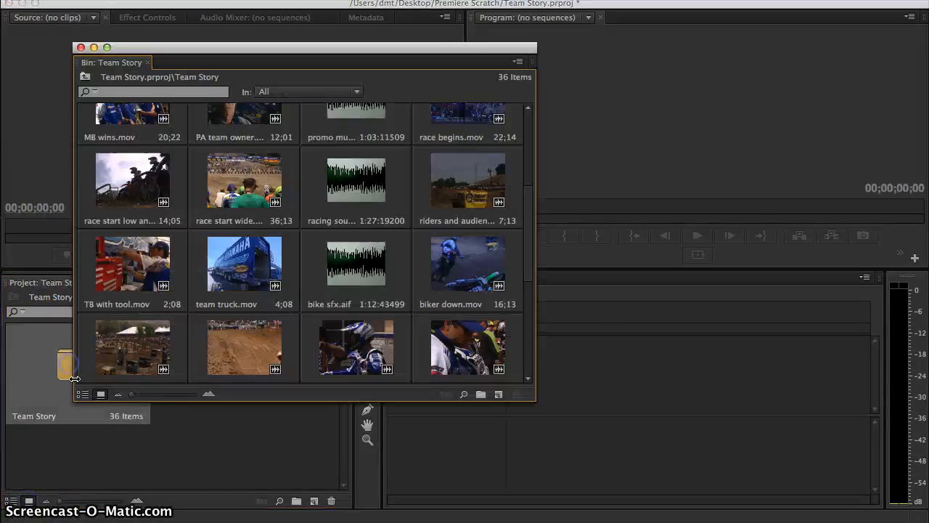
drag(151, 51, 190, 72)
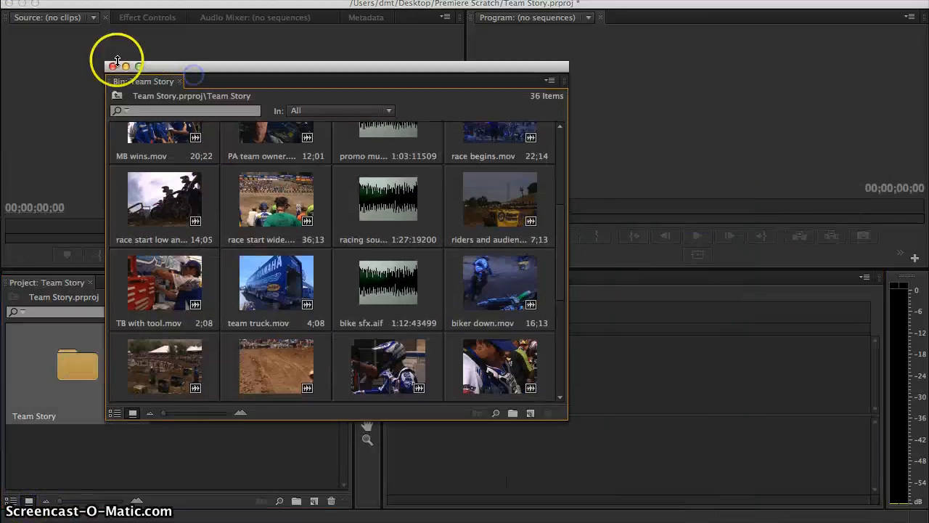
click(114, 65)
click(11, 501)
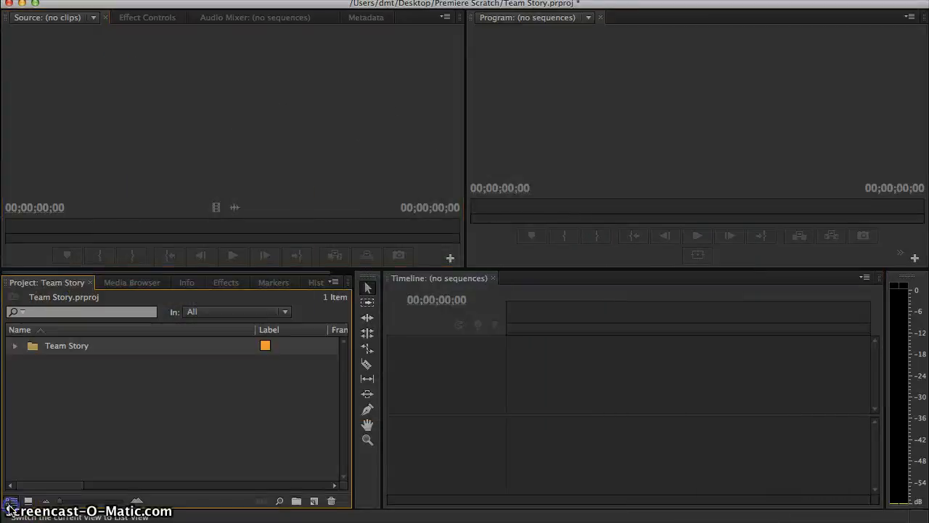
Step: Expand the Team Story bin in list view and examine the clips' Media Start column
click(16, 349)
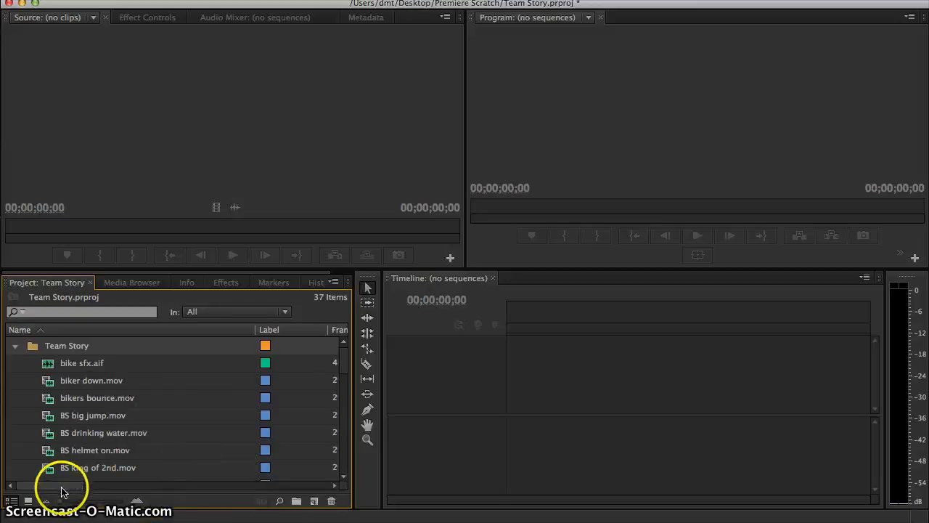
drag(62, 488, 86, 491)
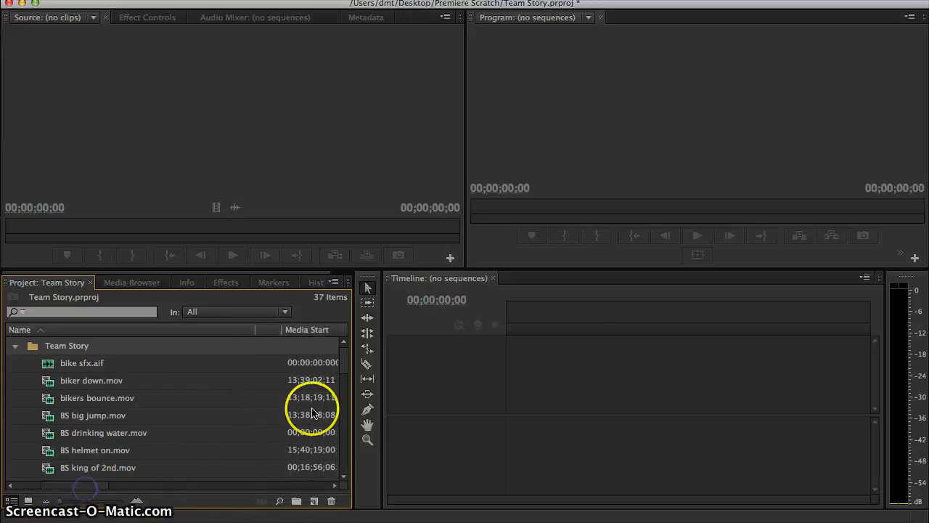
Step: Widen the Project panel to fit more metadata columns and check biker down.mov's Frame Rate entry
drag(351, 392, 468, 428)
mouse_move(109, 490)
mouse_down()
mouse_move(58, 489)
mouse_move(98, 494)
mouse_up()
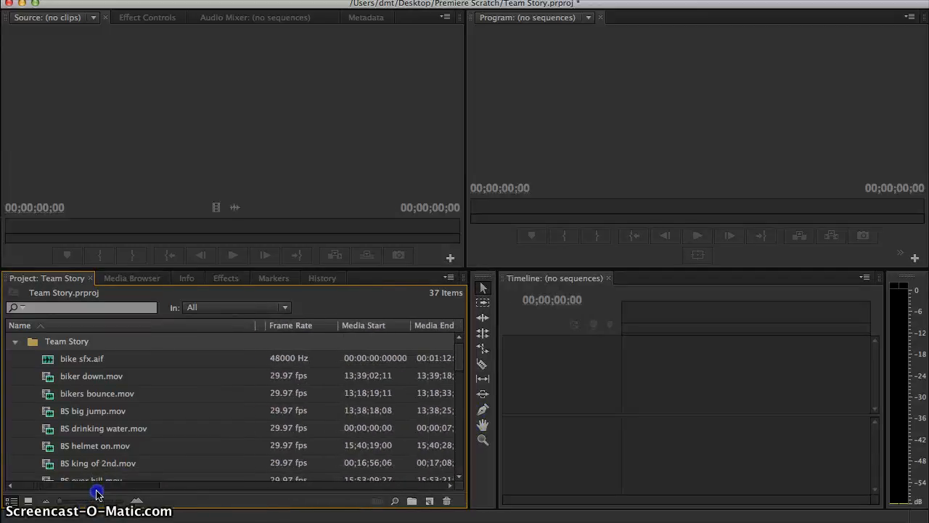
click(288, 379)
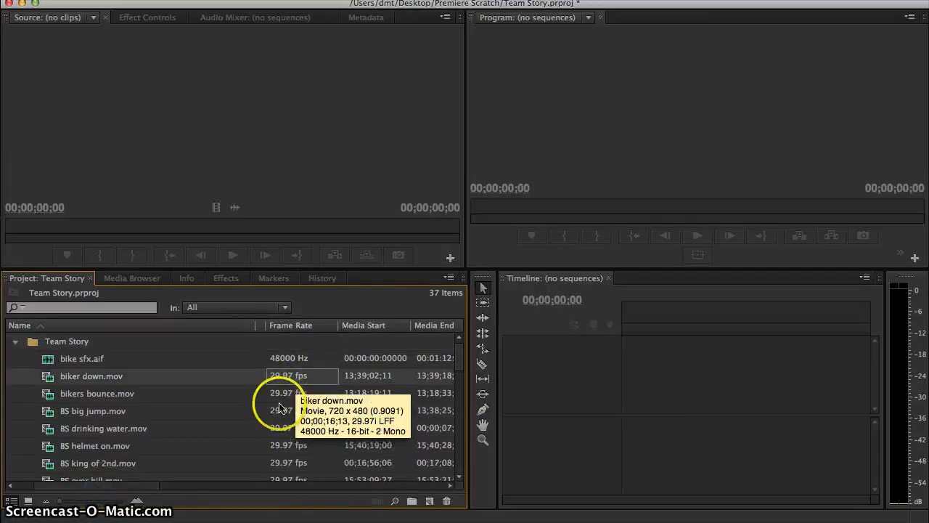
Step: Examine the Media Duration values of BS big jump.mov, BS drinking water.mov and BS helmet on.mov
drag(95, 485, 144, 493)
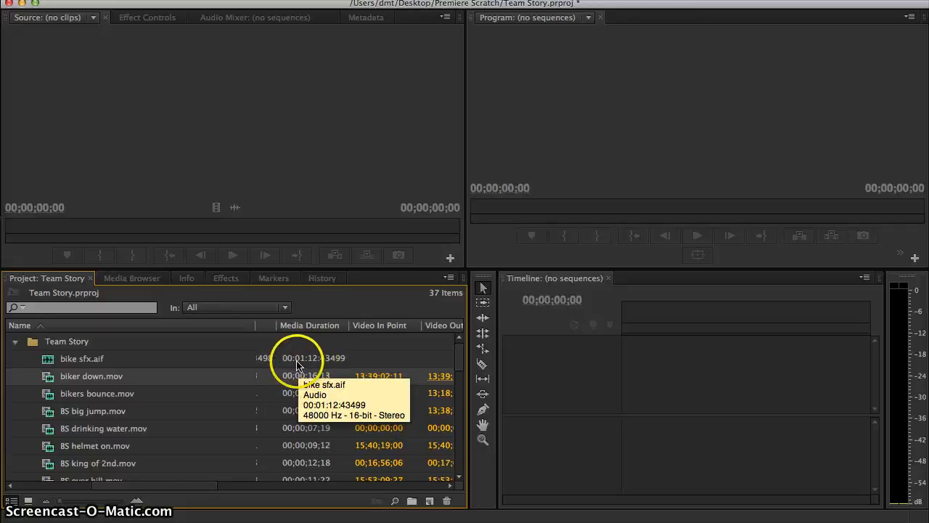
click(293, 410)
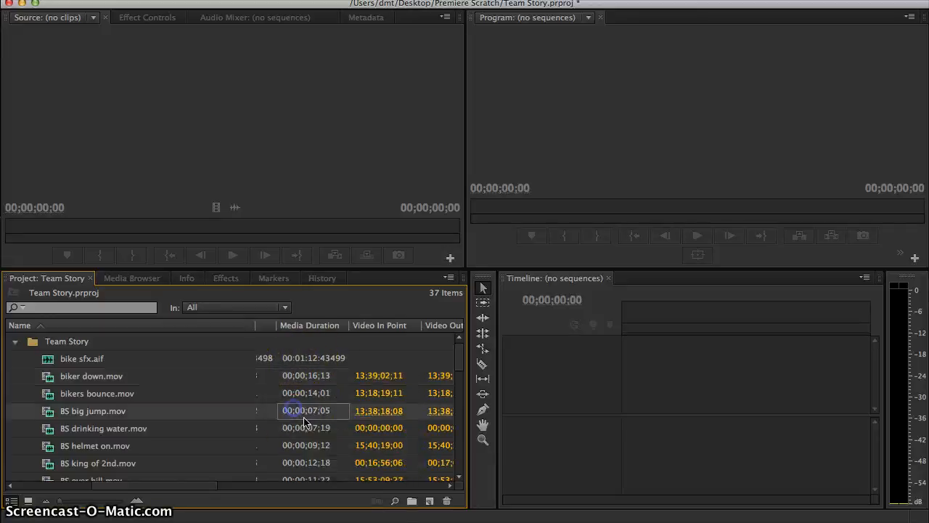
click(307, 428)
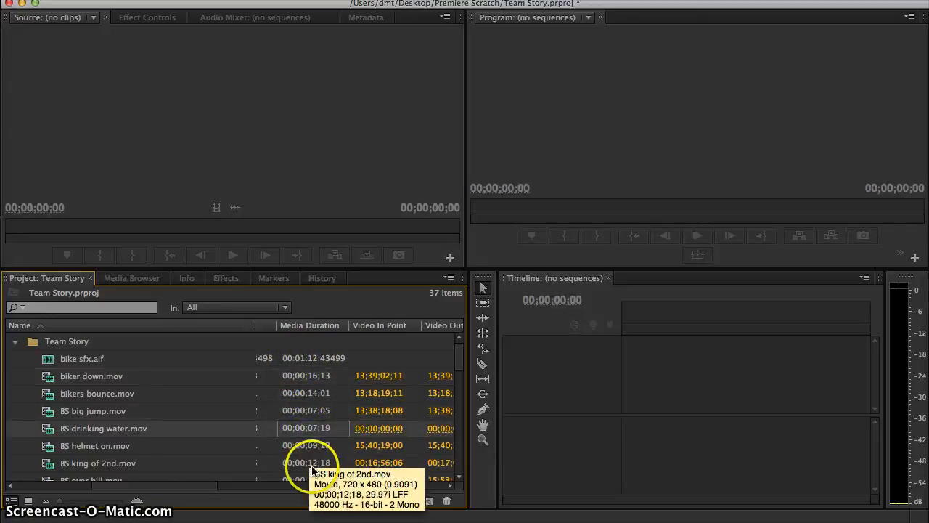
click(305, 445)
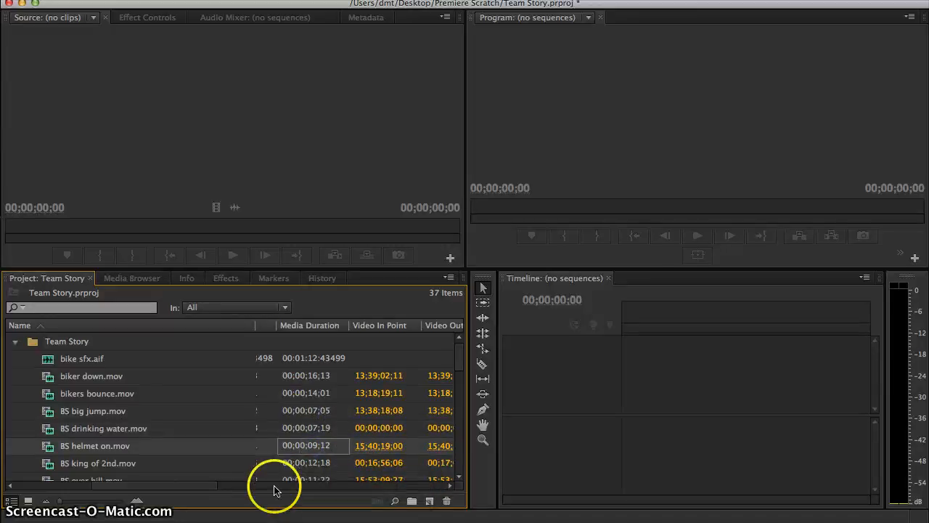
Step: Look through the Video Info and Audio Info columns, and BS helmet on.mov's Description and Log Note fields
drag(218, 486, 289, 499)
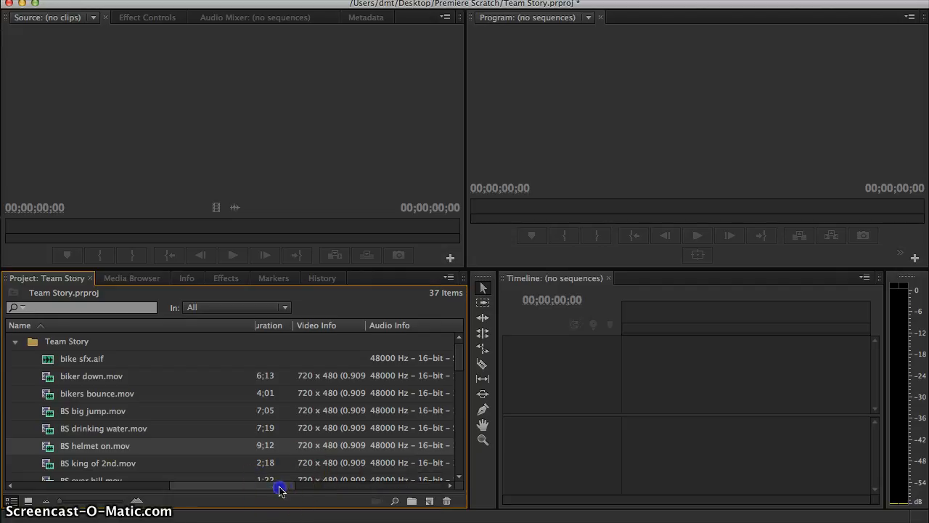
drag(279, 491, 329, 492)
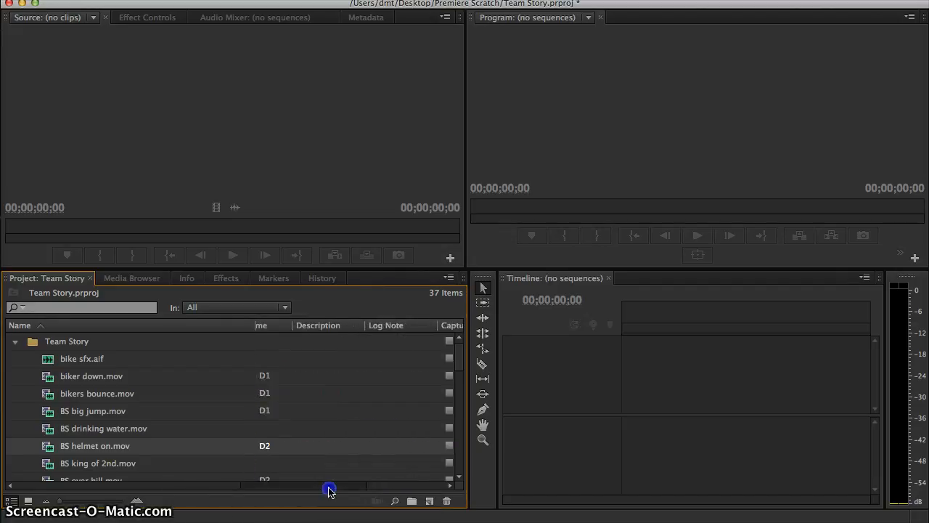
click(325, 445)
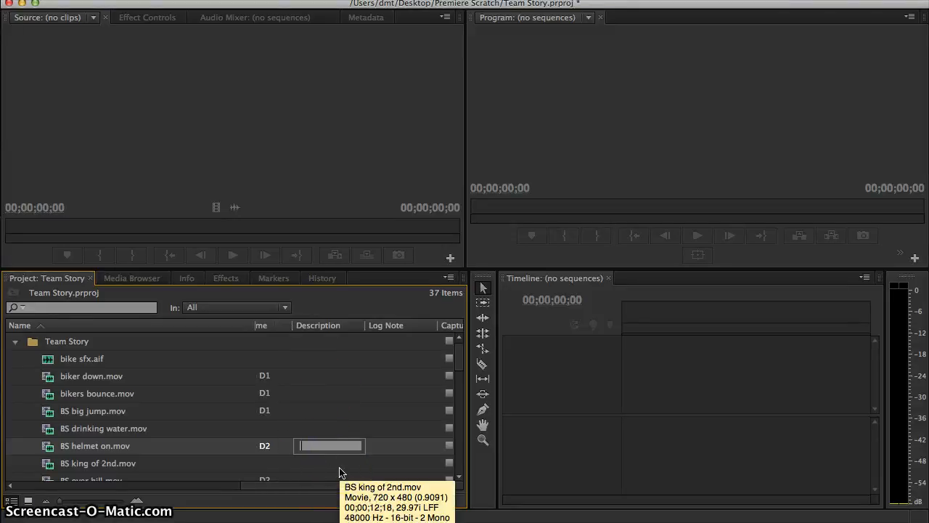
click(382, 446)
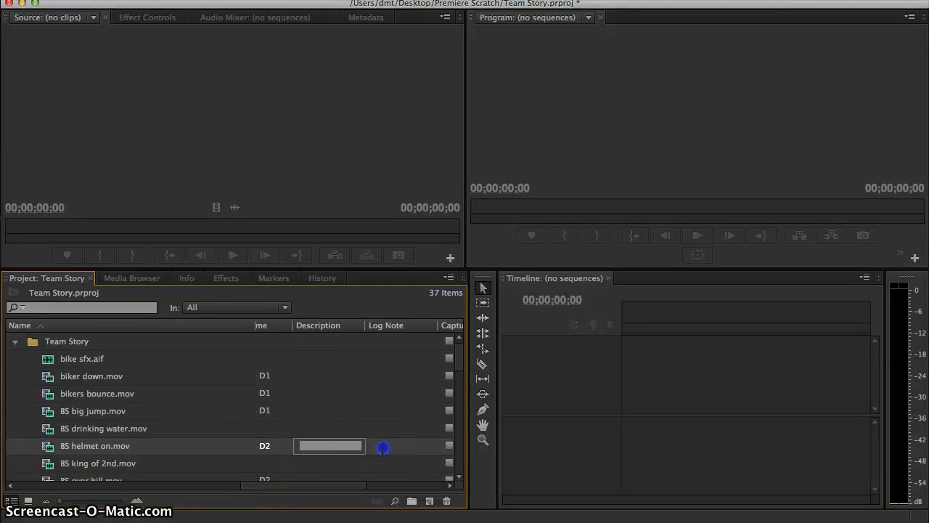
Step: Move the Good column from the end of the metadata columns to directly after the Name column
drag(297, 484, 379, 495)
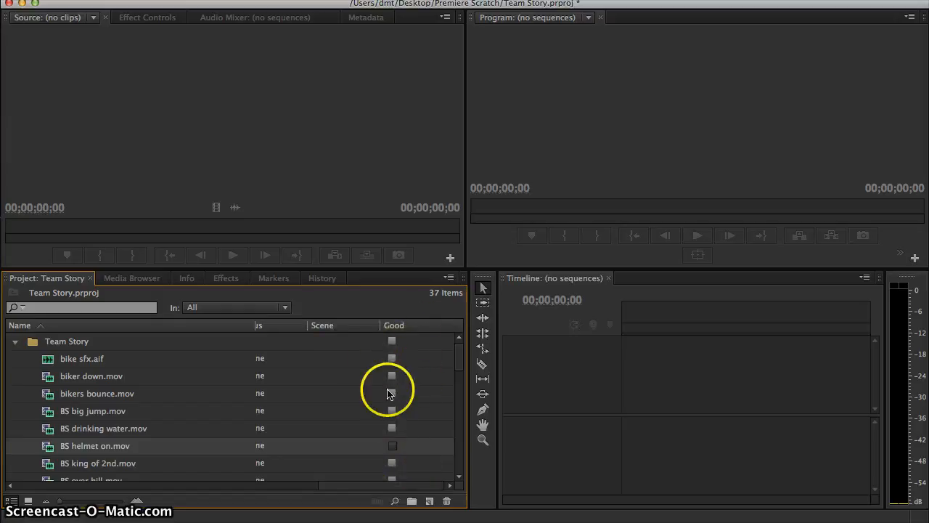
click(416, 328)
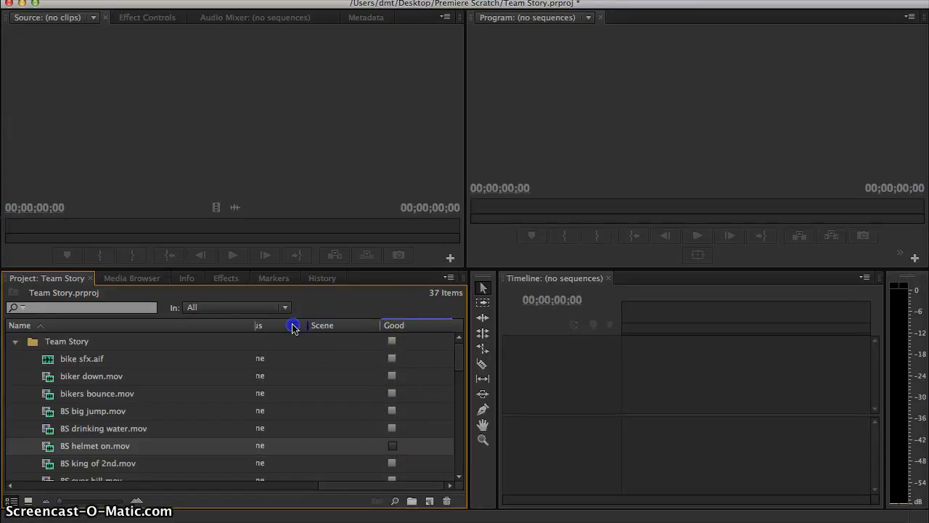
mouse_move(260, 326)
mouse_down()
mouse_move(289, 333)
mouse_move(268, 331)
mouse_up()
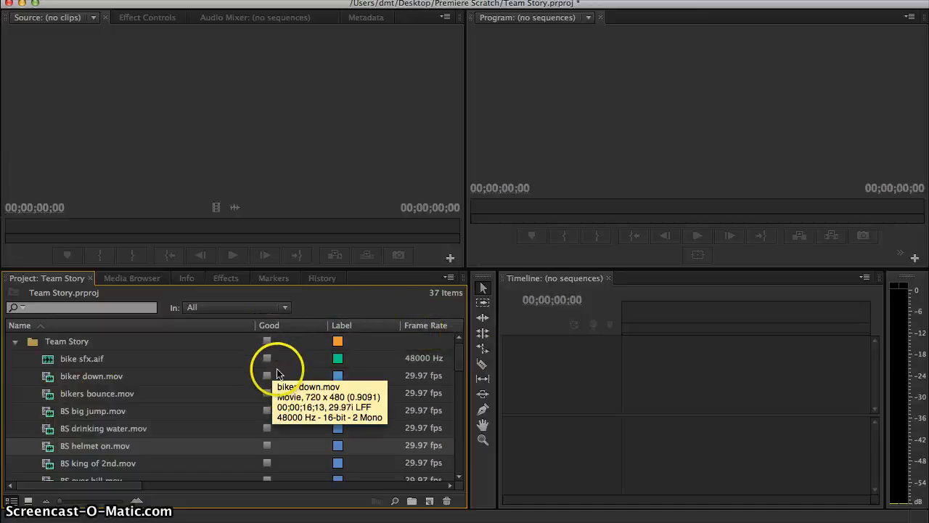
Step: Play bikers bounce.mov in the Source monitor, move its playhead back near the start and mark the clip as Good
double_click(45, 392)
click(232, 255)
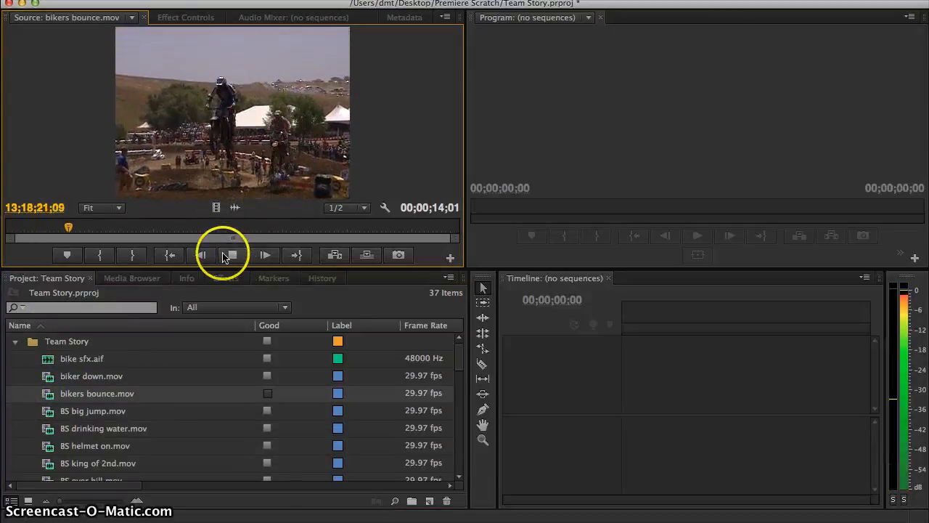
click(227, 256)
drag(84, 226, 24, 228)
click(267, 394)
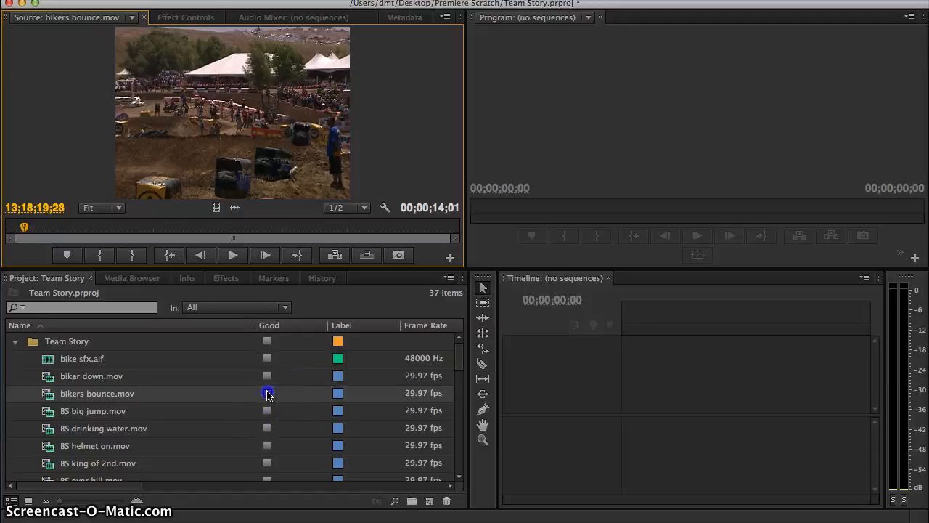
Step: Load BS drinking water.mov and biker down.mov in the Source monitor one after the other to preview them
click(80, 429)
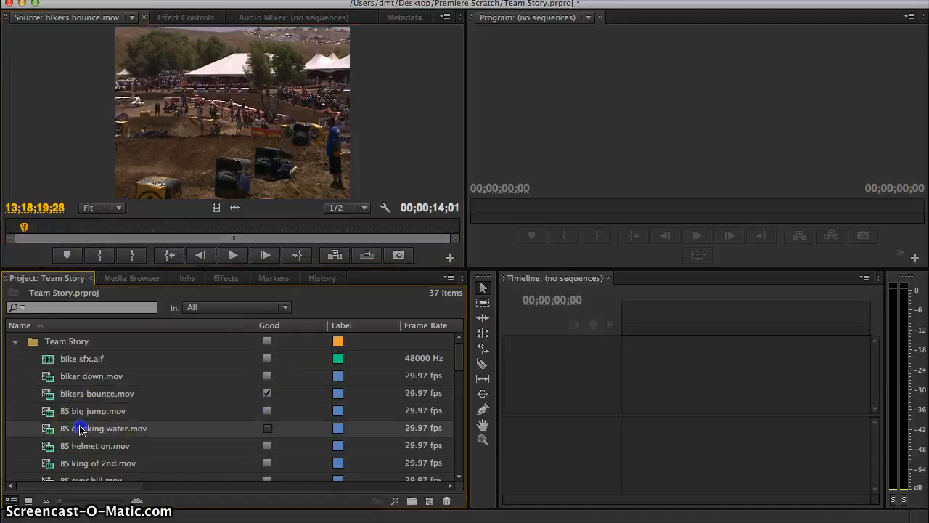
double_click(80, 429)
double_click(72, 385)
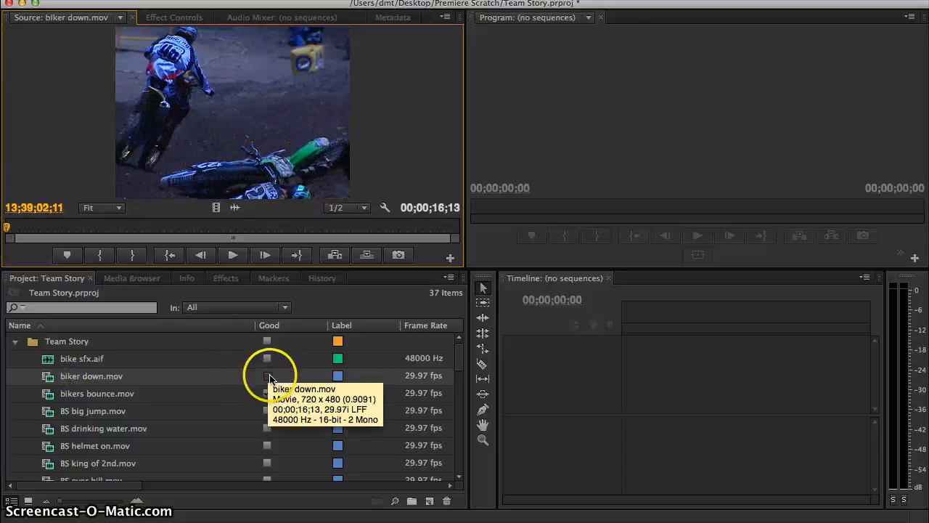
Step: Preview a frame of BS big jump.mov and mark it as Good, and load BS drinking water.mov for viewing
double_click(69, 411)
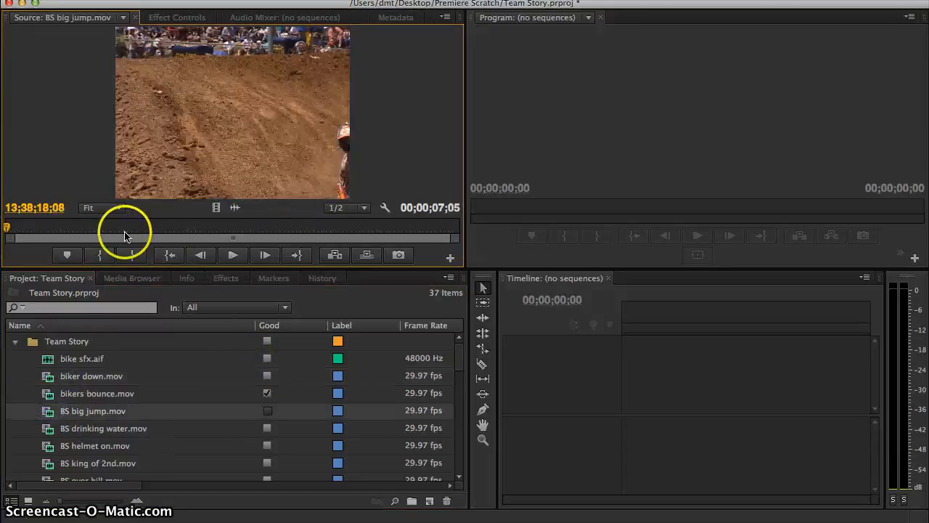
click(178, 239)
click(273, 413)
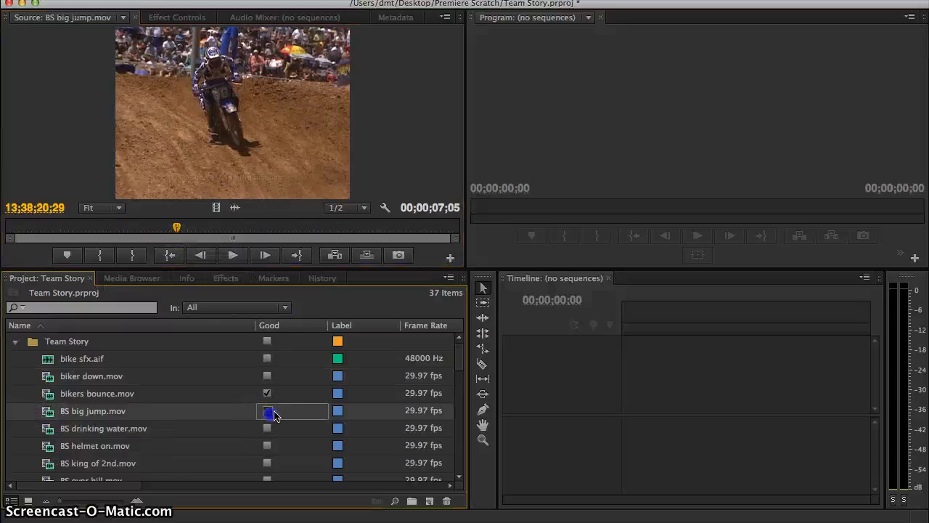
double_click(45, 428)
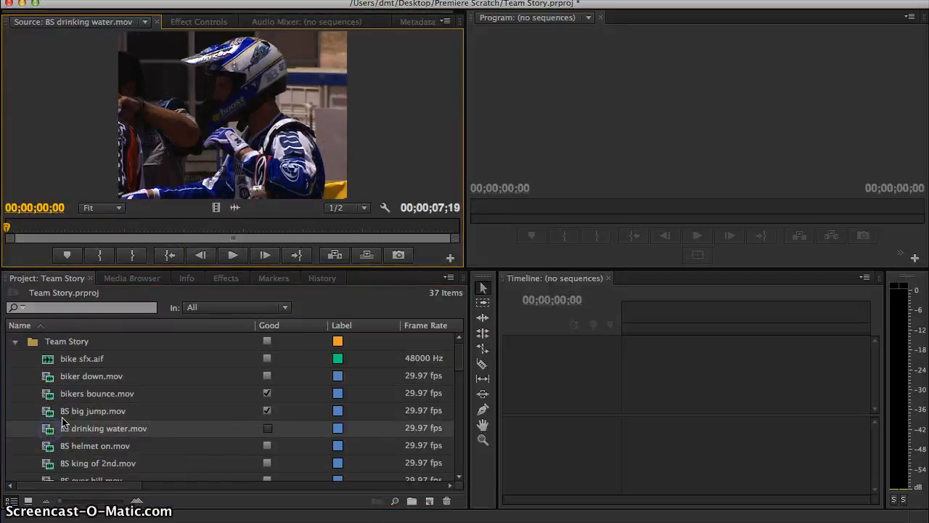
Step: Mark BS king of 2nd.mov as Good and sort the bin by the Good column with marked clips first
click(289, 436)
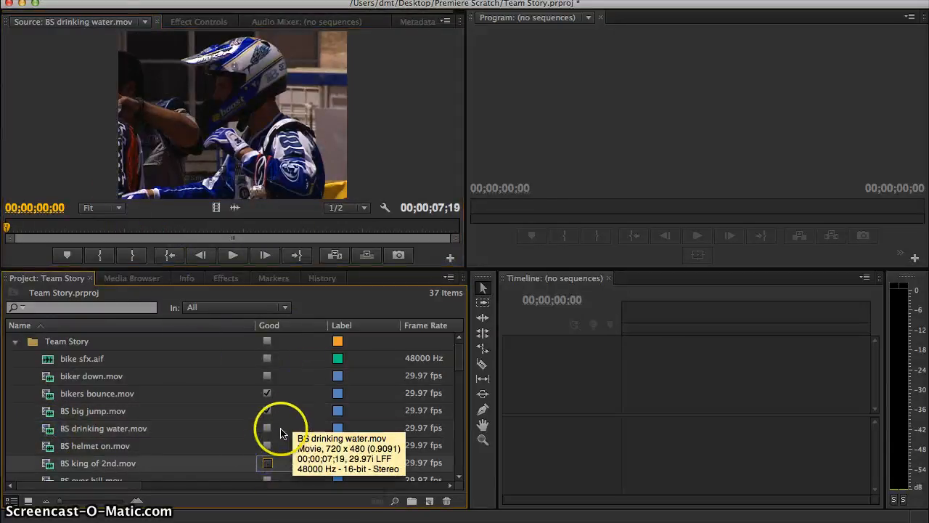
click(266, 463)
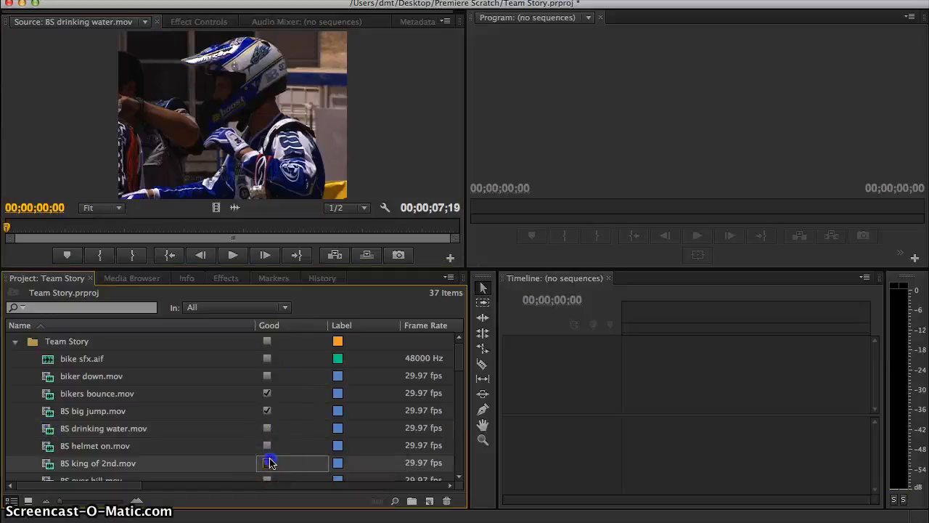
click(292, 326)
click(292, 326)
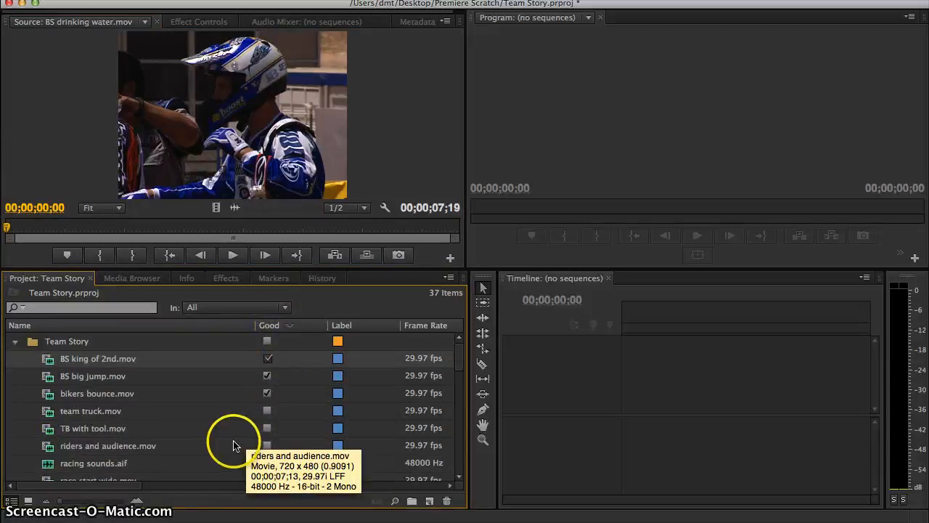
Step: Clear the Good marks on bikers bounce.mov, BS big jump.mov and BS king of 2nd.mov, and sort the clips by name again
click(267, 393)
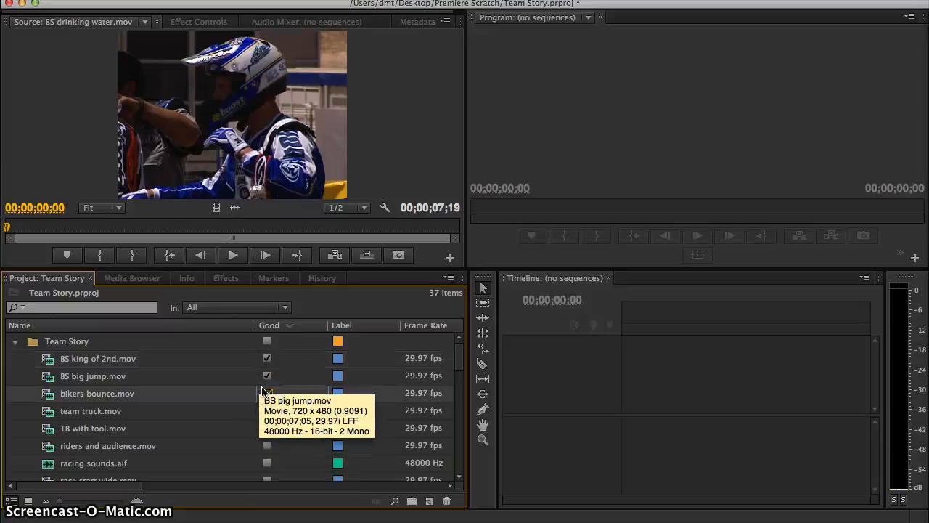
click(268, 393)
click(268, 376)
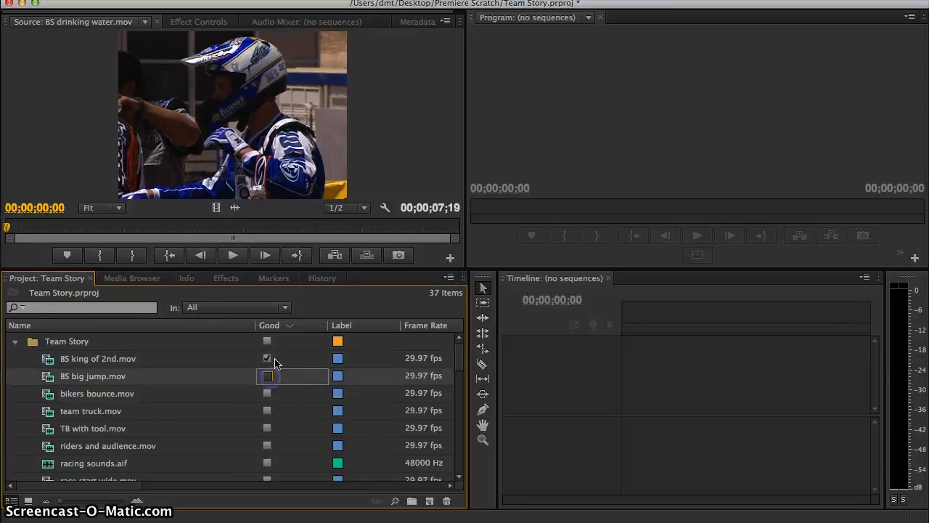
click(267, 358)
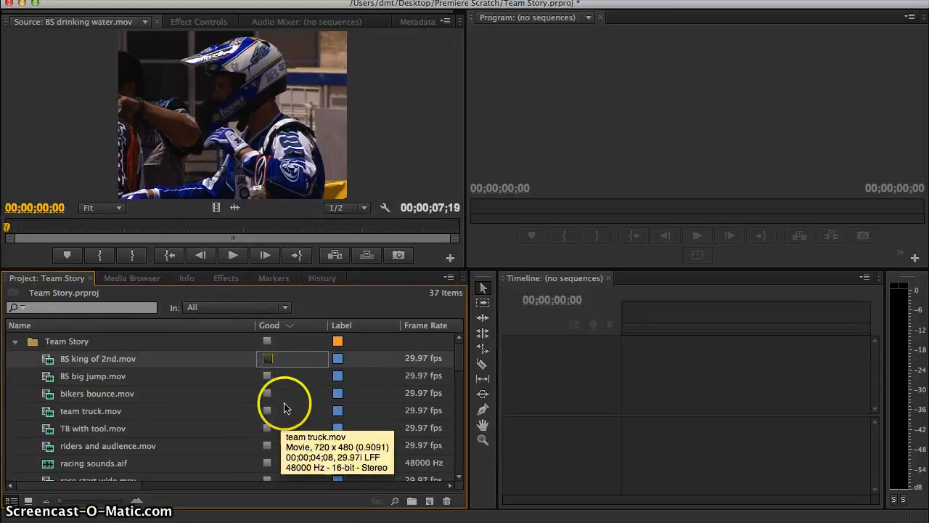
click(170, 327)
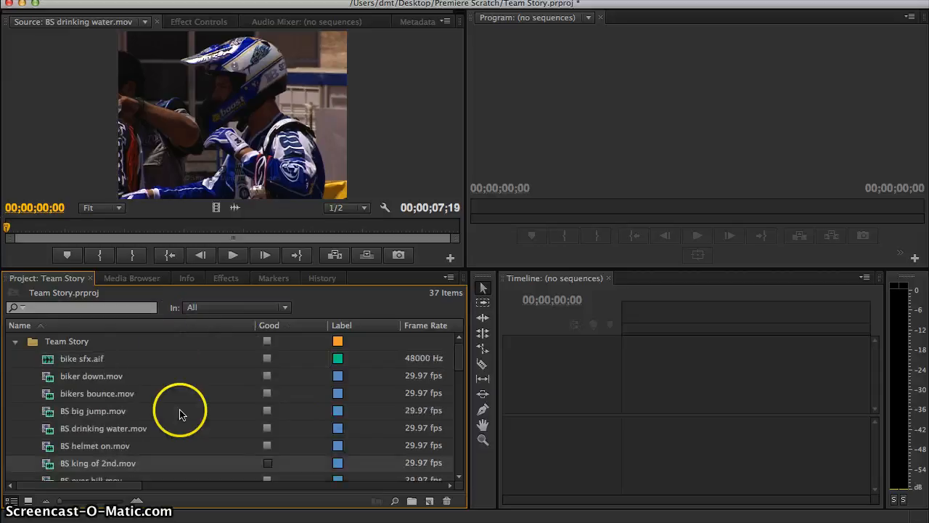
Step: Preview biker down.mov and scrub BS big jump.mov to a frame near its end in the Source monitor
double_click(46, 377)
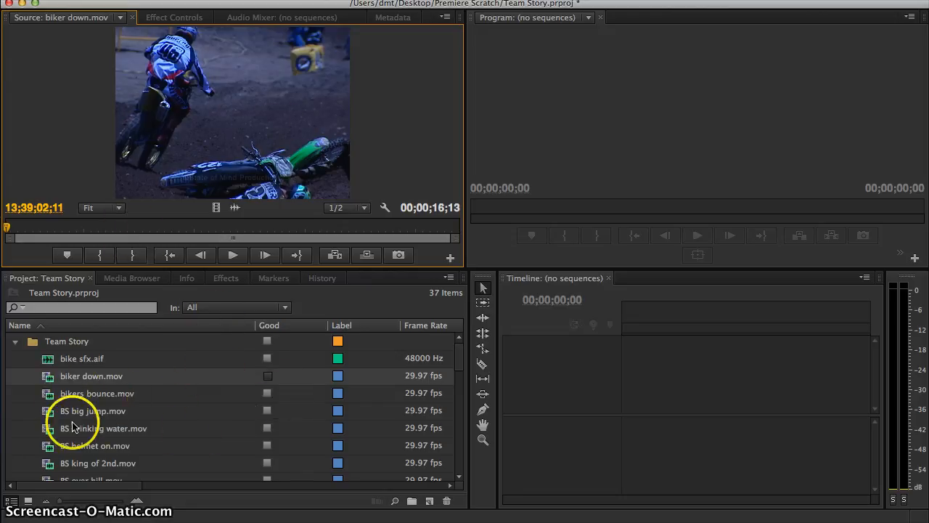
mouse_move(92, 433)
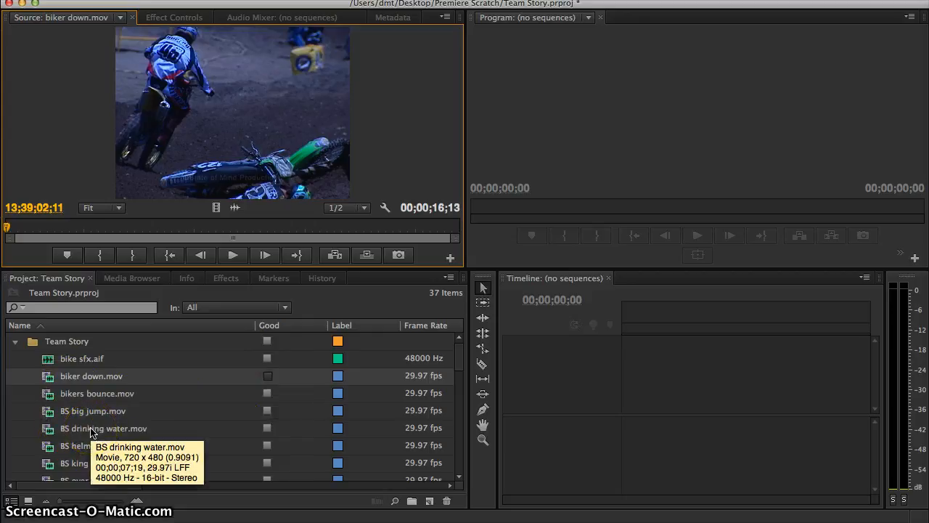
mouse_move(33, 380)
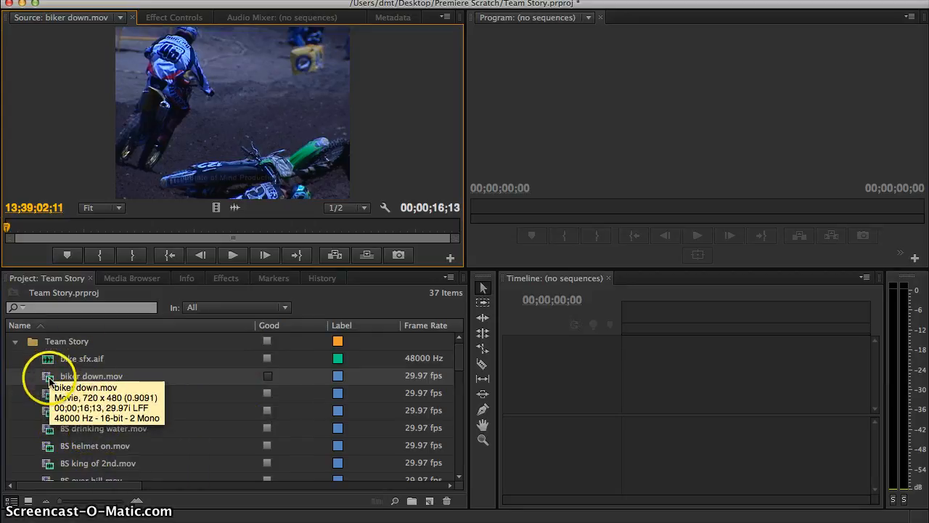
double_click(60, 413)
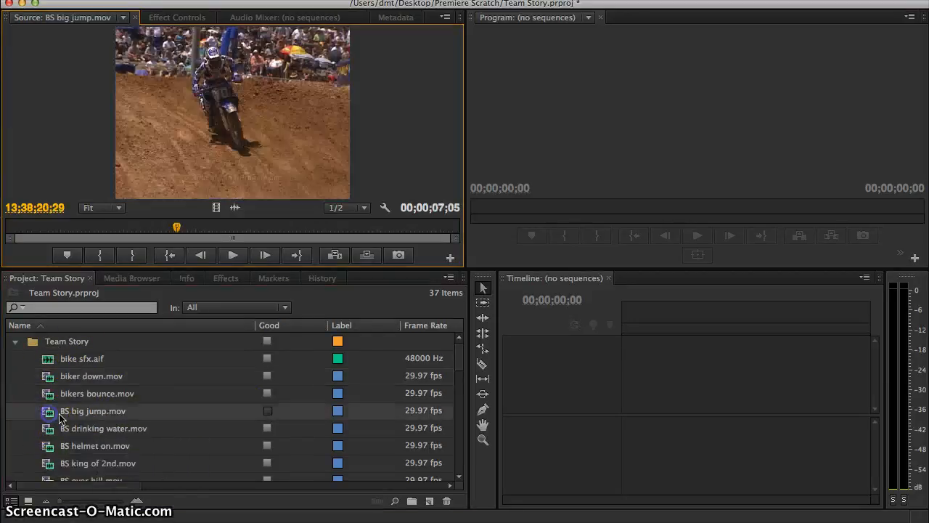
drag(176, 227, 426, 267)
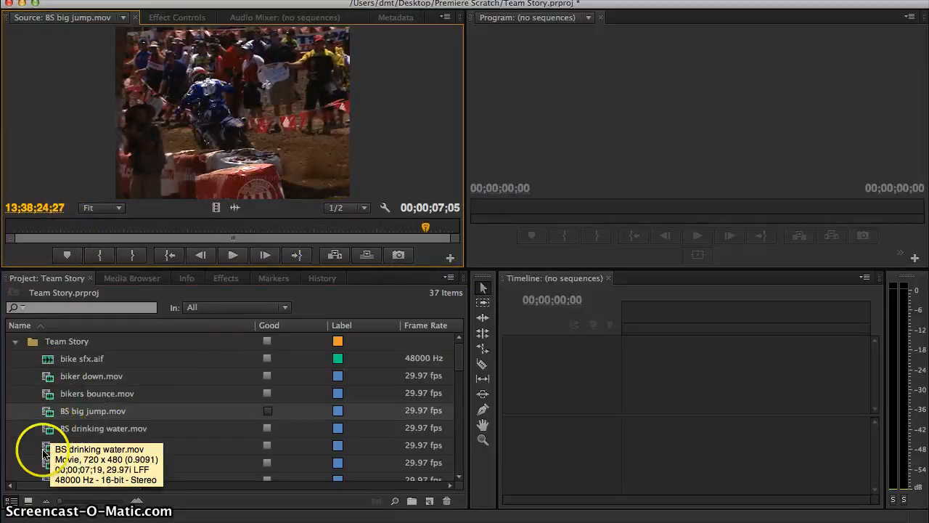
Step: Load BS drinking water.mov in the Source monitor and scrub through it to 00;00;04;15
mouse_move(42, 472)
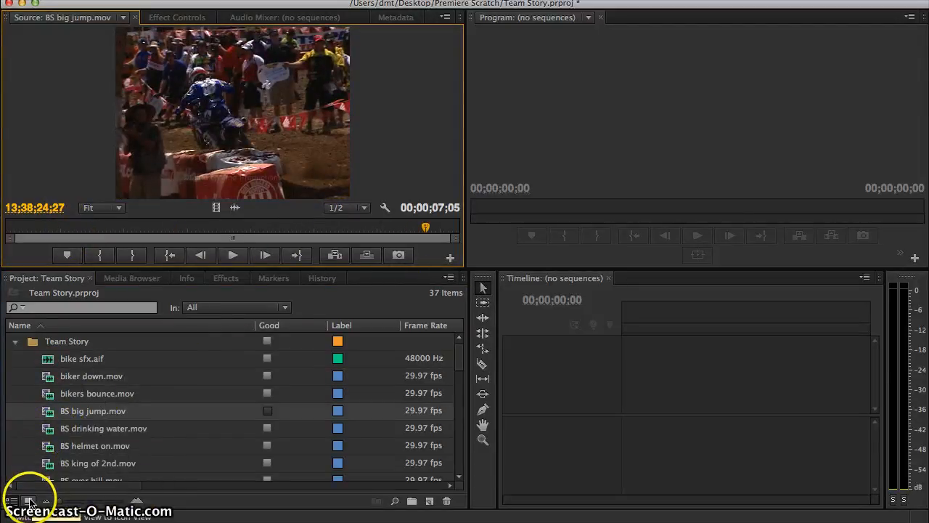
double_click(51, 430)
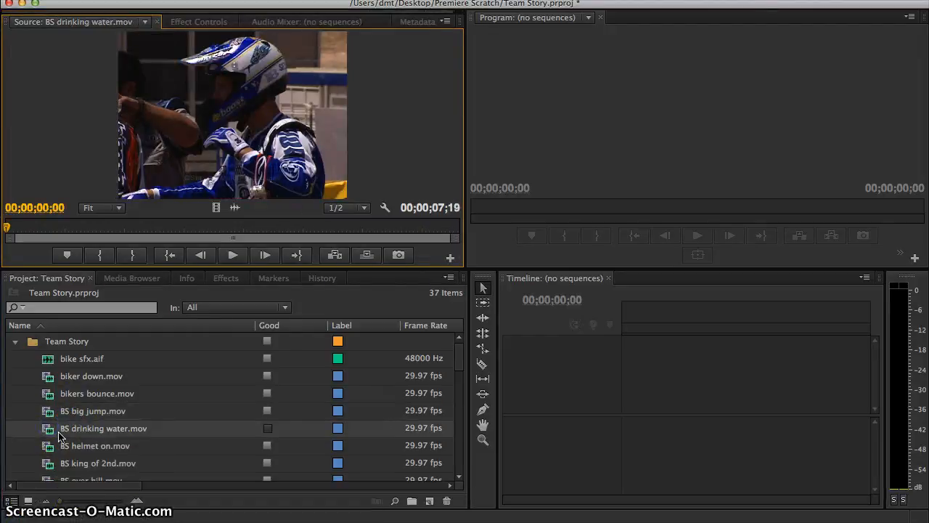
drag(74, 225, 228, 252)
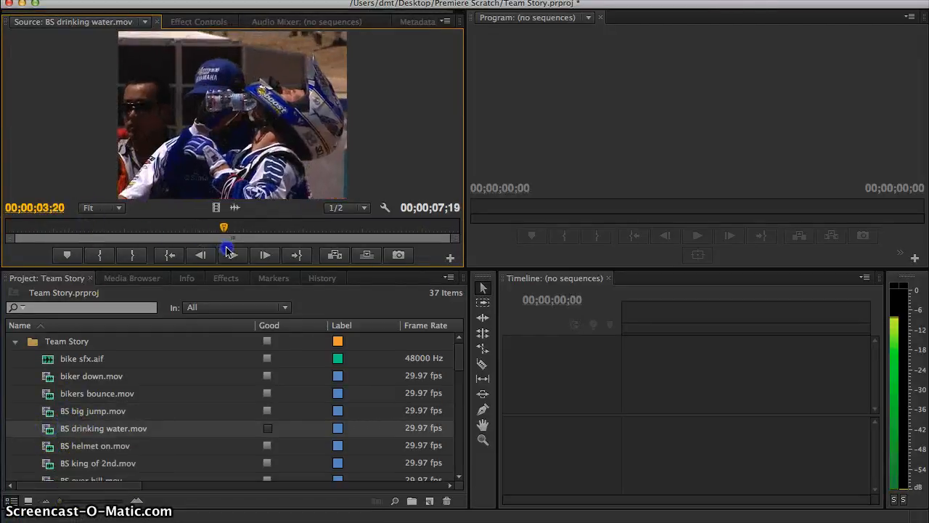
click(228, 252)
click(265, 255)
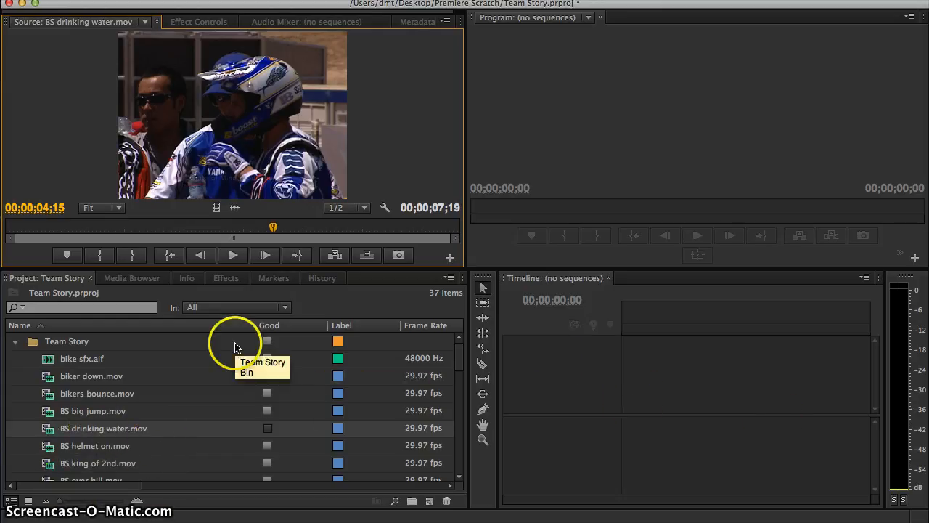
mouse_move(223, 392)
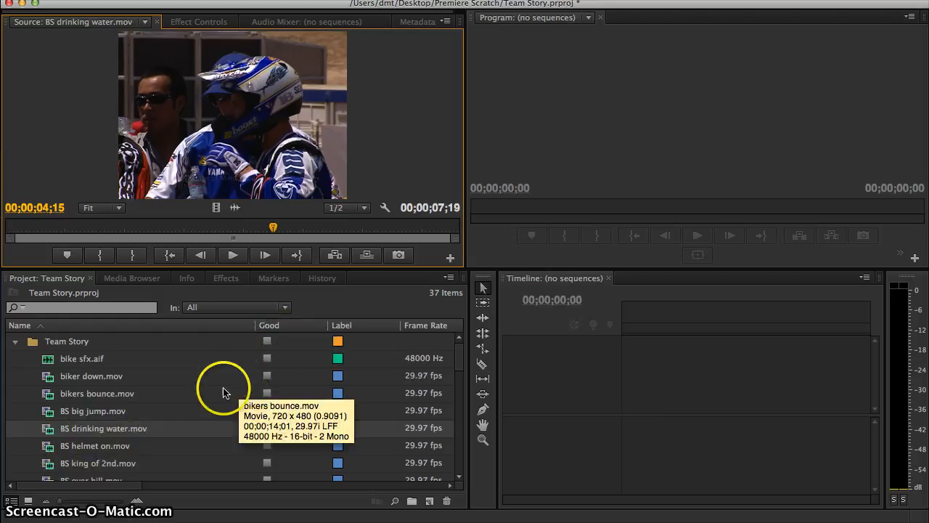
scroll(46, 394, down, 4)
click(53, 398)
key(super+i)
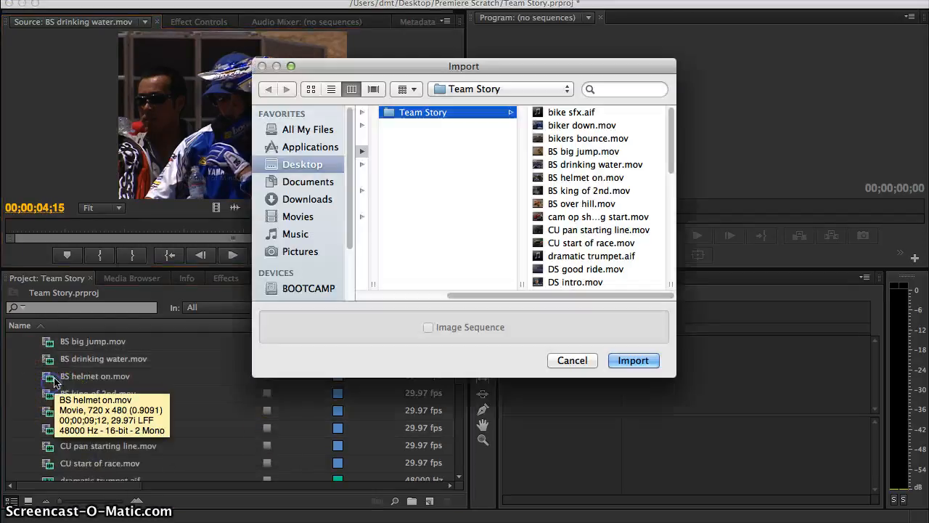
click(633, 361)
Step: Open BS king of 2nd.mov and BS over hill.mov in the Source monitor for viewing
double_click(43, 394)
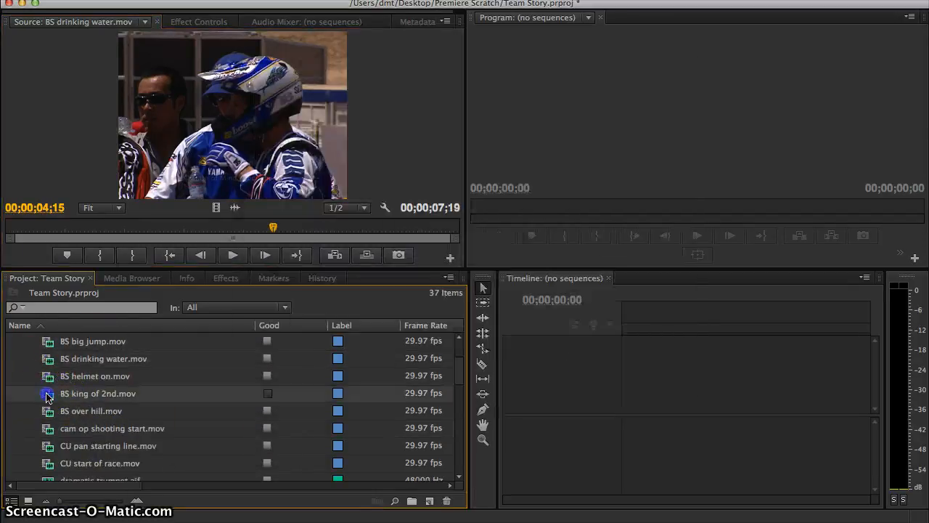
double_click(45, 410)
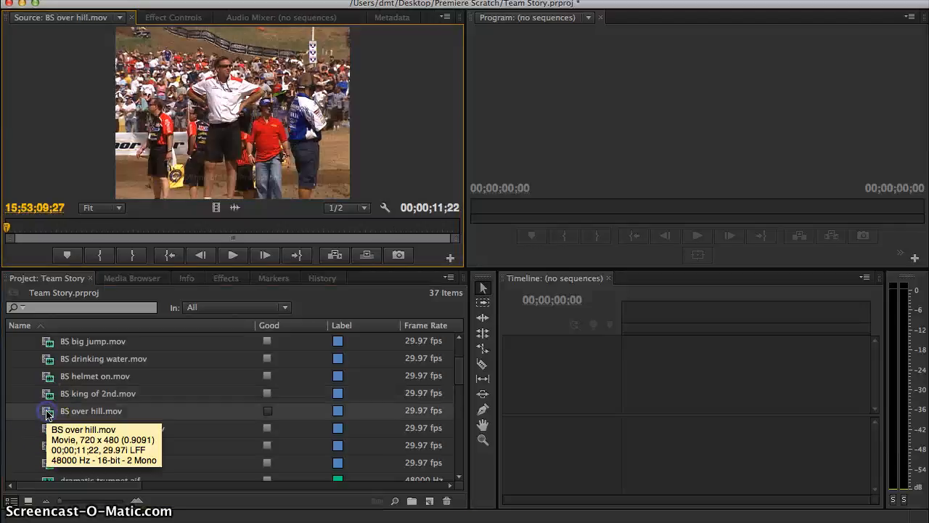